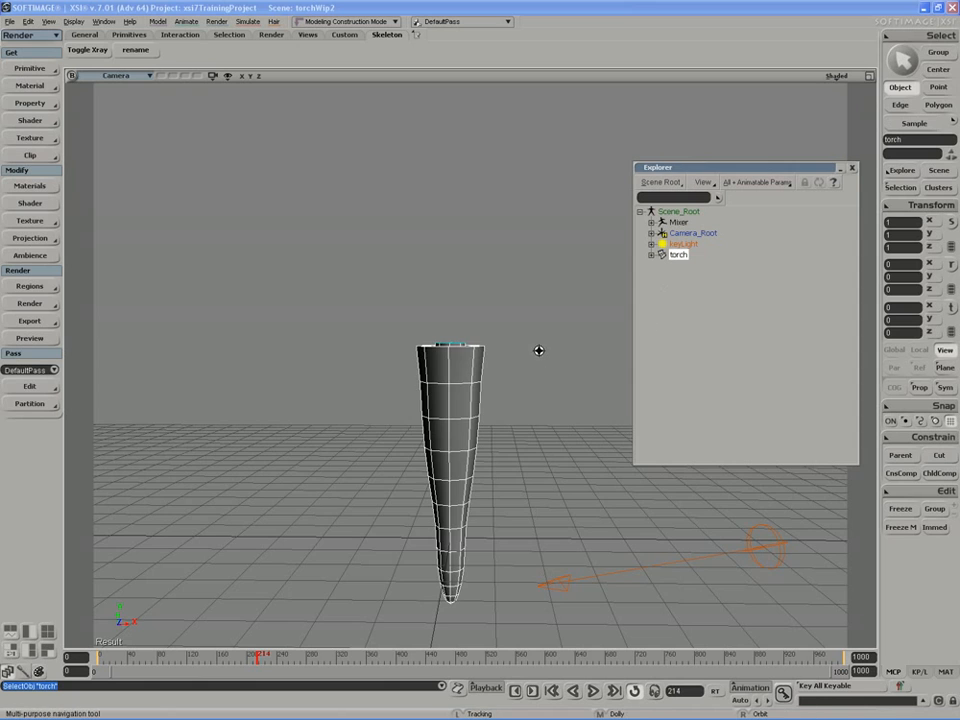
# Expand the torch's hierarchy in the scene explorer and select its flameEmitter child object.
pyautogui.moveTo(538, 349); pyautogui.dragTo(546, 375, button='right')
pyautogui.moveTo(546, 375); pyautogui.dragTo(499, 414, button='middle')
pyautogui.moveTo(499, 414); pyautogui.dragTo(496, 420, button='right')
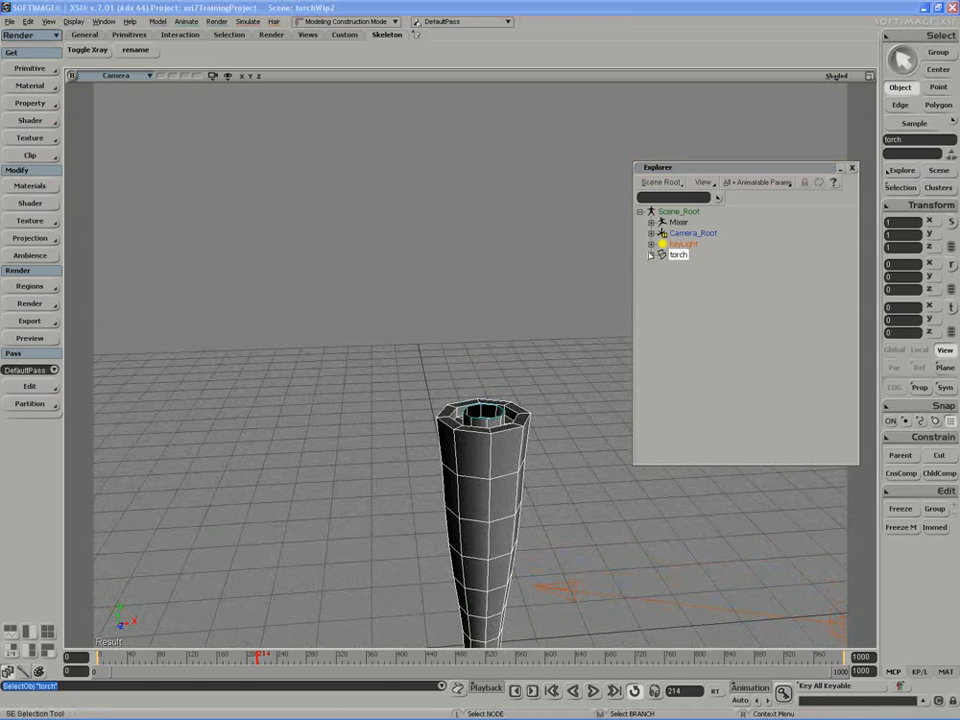
pyautogui.click(651, 255)
pyautogui.click(702, 341)
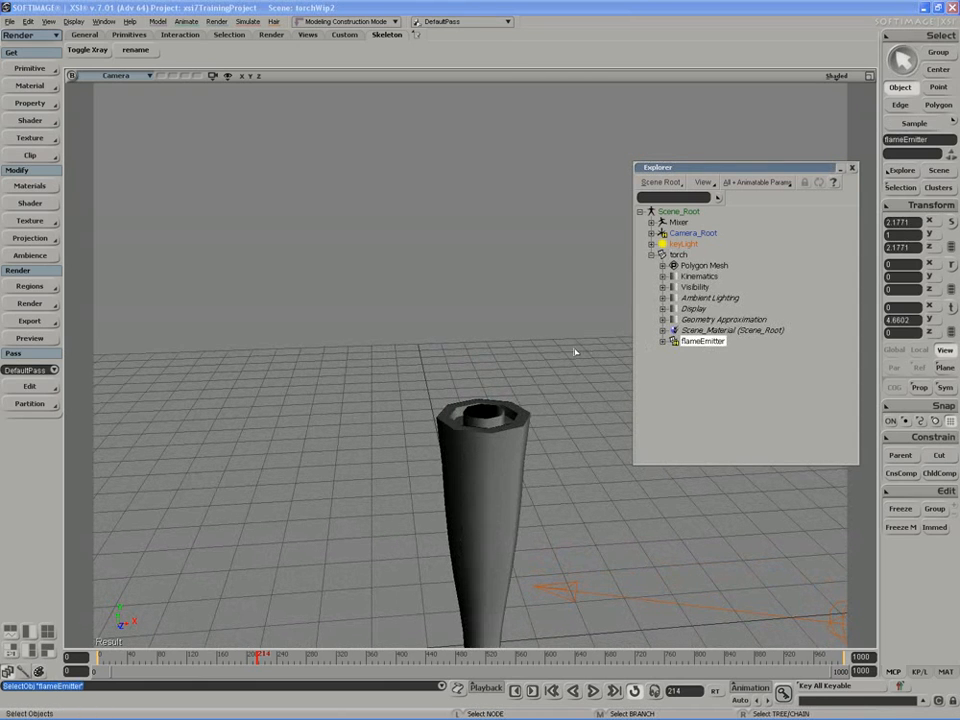
# Unhide the flameEmitter to examine its shape and position at the torch's mouth, and hide it again.
pyautogui.press('h')
pyautogui.moveTo(561, 445)
pyautogui.mouseDown(button='right')
pyautogui.moveTo(501, 446)
pyautogui.moveTo(549, 448)
pyautogui.mouseUp(button='right')
pyautogui.moveTo(549, 448); pyautogui.dragTo(476, 497, button='middle')
pyautogui.moveTo(476, 497); pyautogui.dragTo(491, 450)
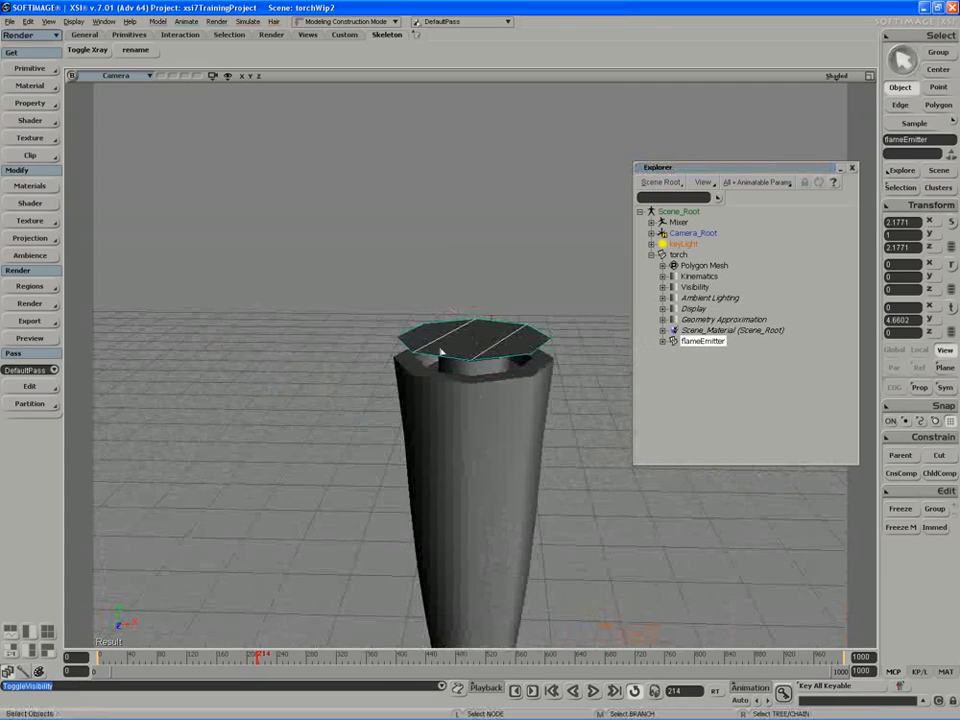
pyautogui.press('s')
pyautogui.moveTo(464, 356); pyautogui.dragTo(476, 336)
pyautogui.moveTo(476, 336); pyautogui.dragTo(459, 351, button='middle')
pyautogui.moveTo(459, 351); pyautogui.dragTo(456, 364, button='right')
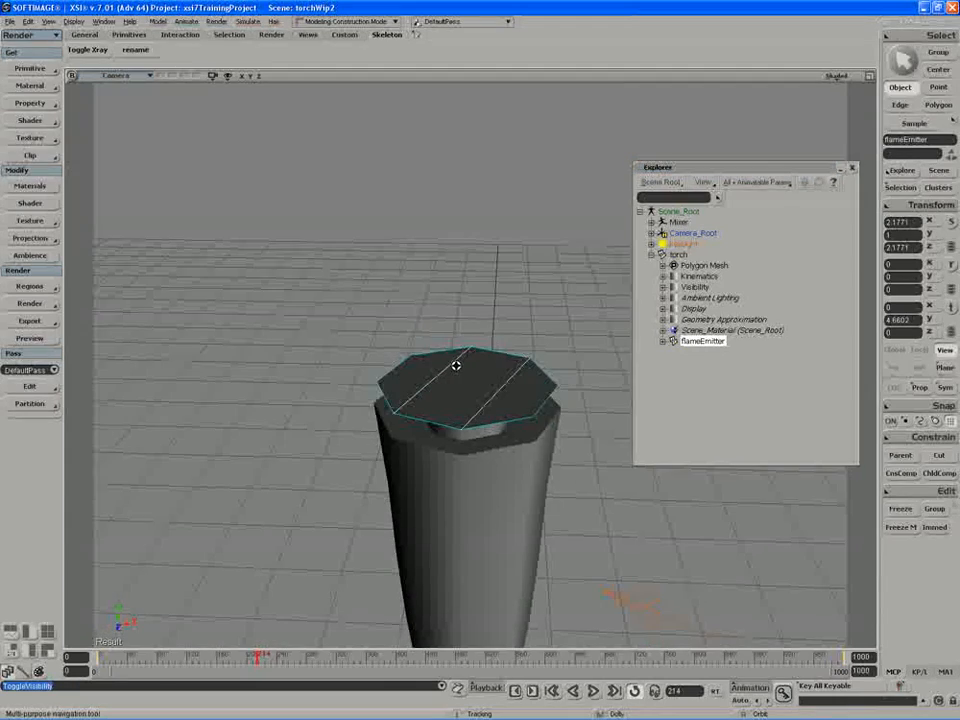
pyautogui.press('space')
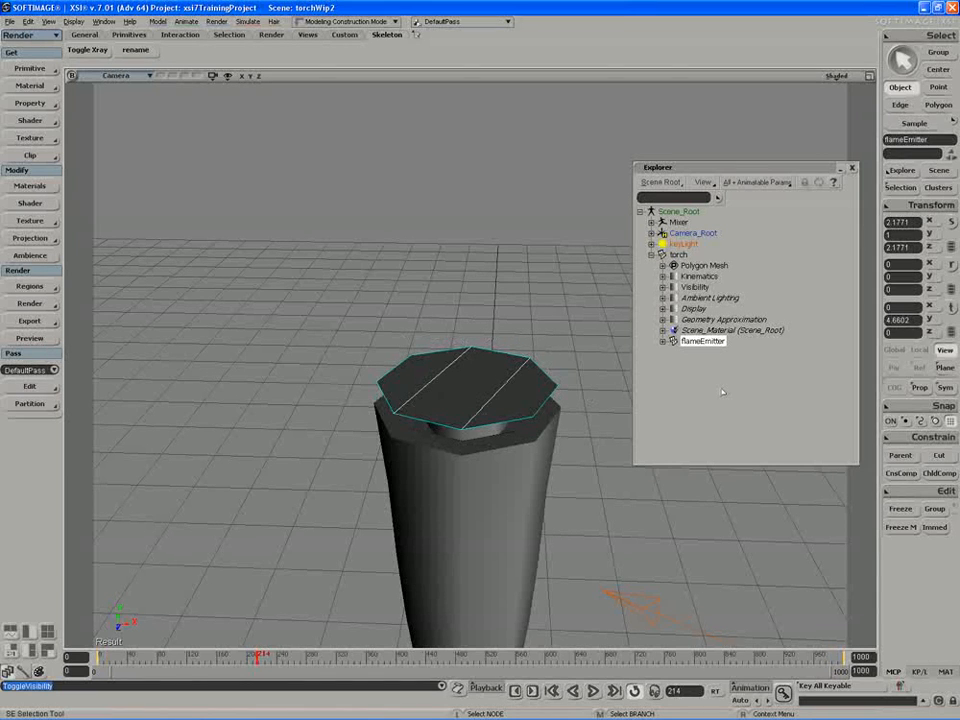
pyautogui.press('Delete')
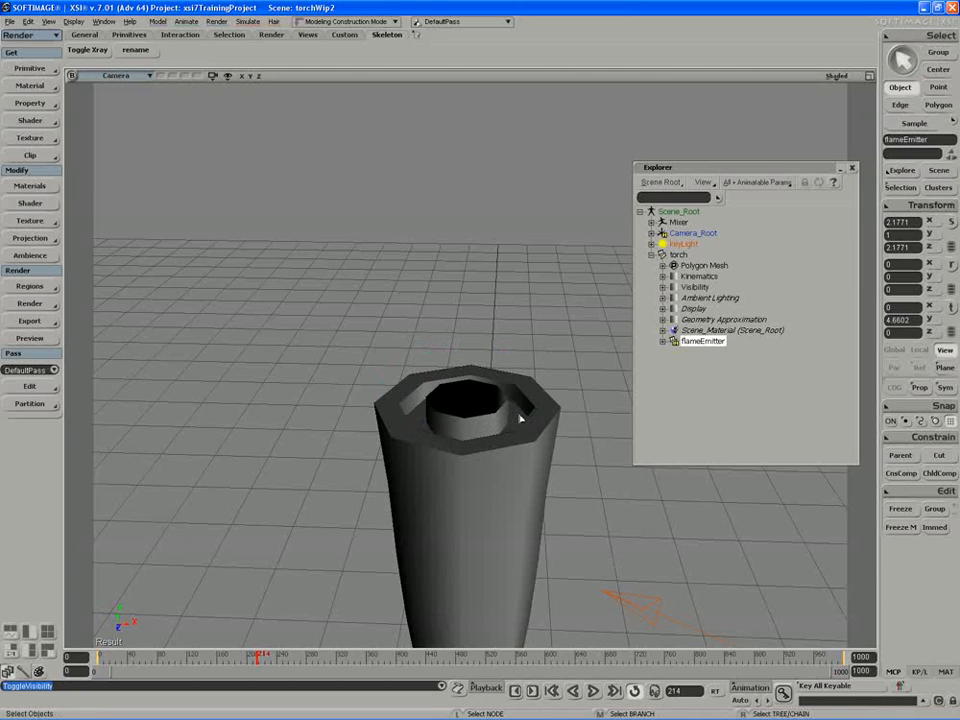
# Create an ICE particle emission from the selected flameEmitter.
pyautogui.press('s')
pyautogui.moveTo(517, 406); pyautogui.dragTo(489, 392)
pyautogui.moveTo(489, 392); pyautogui.dragTo(532, 370, button='middle')
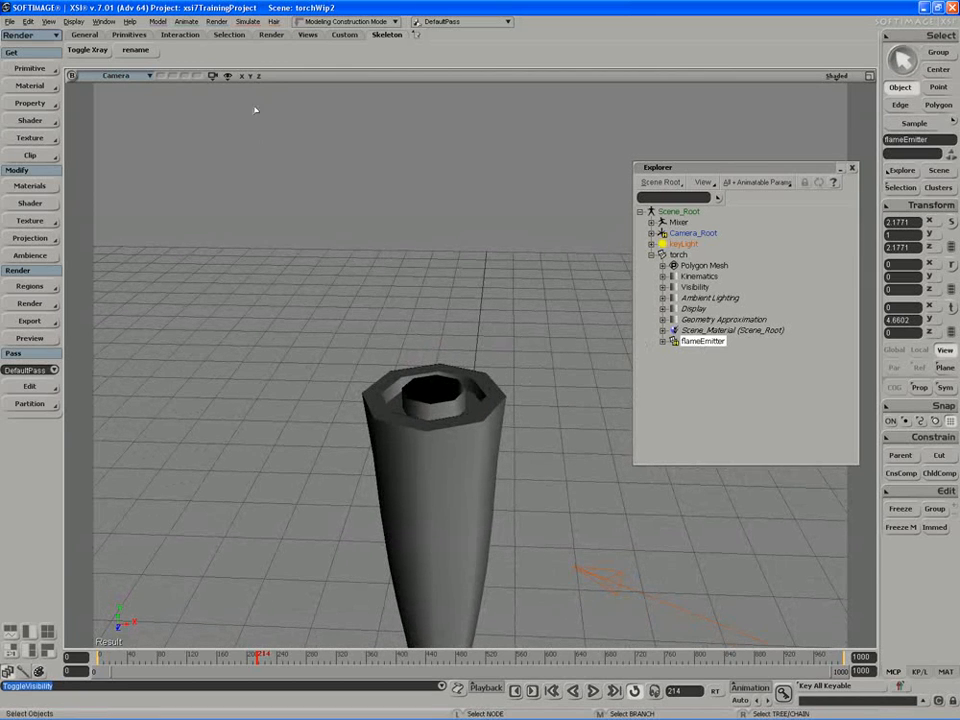
pyautogui.click(238, 21)
pyautogui.moveTo(268, 95)
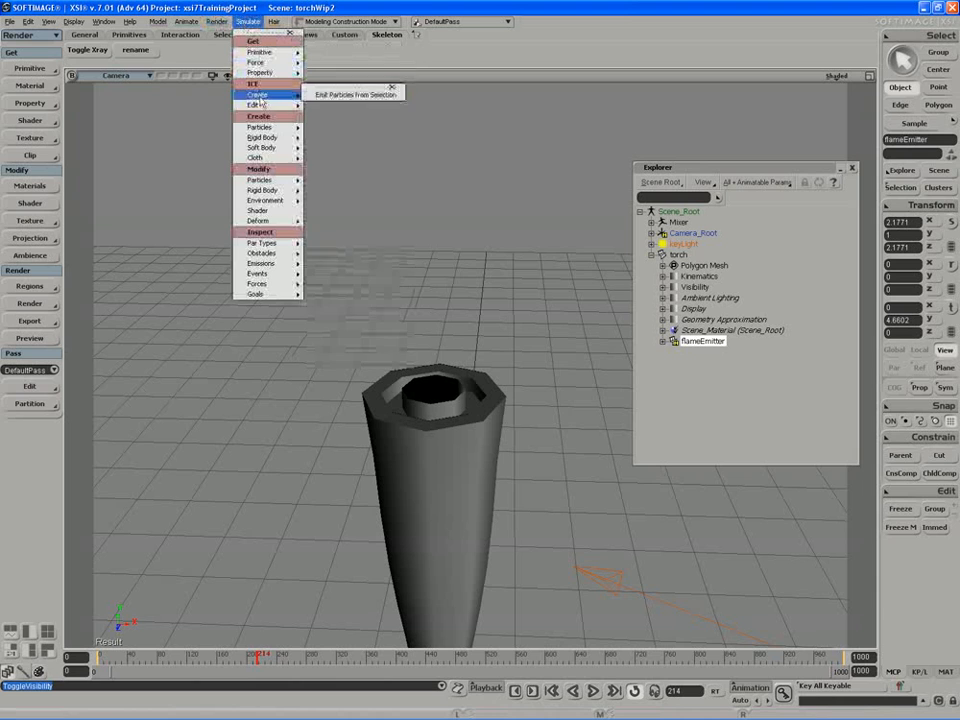
pyautogui.click(335, 96)
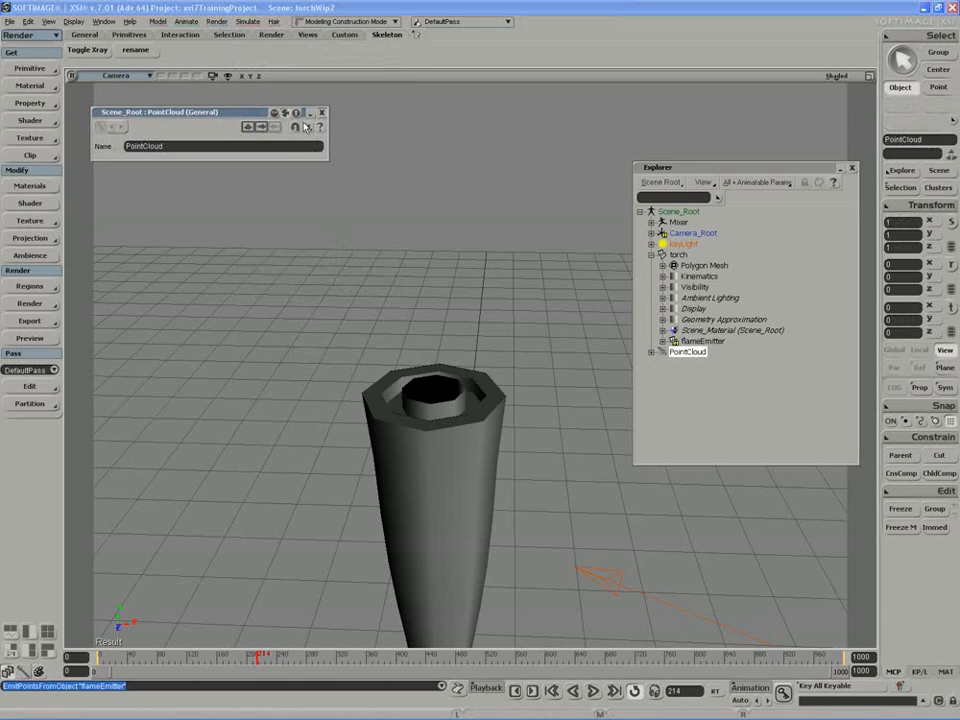
# Rename the new point cloud to FlamePointCloud and close its property page.
pyautogui.click(171, 145)
pyautogui.press('Home')
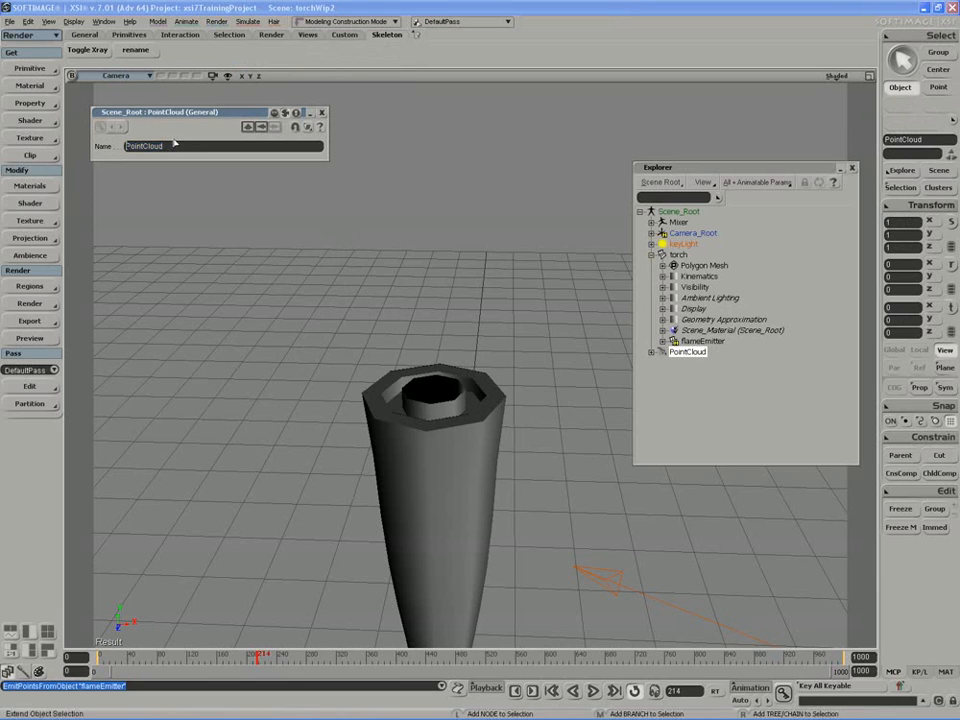
pyautogui.write('Flame')
pyautogui.press('Return')
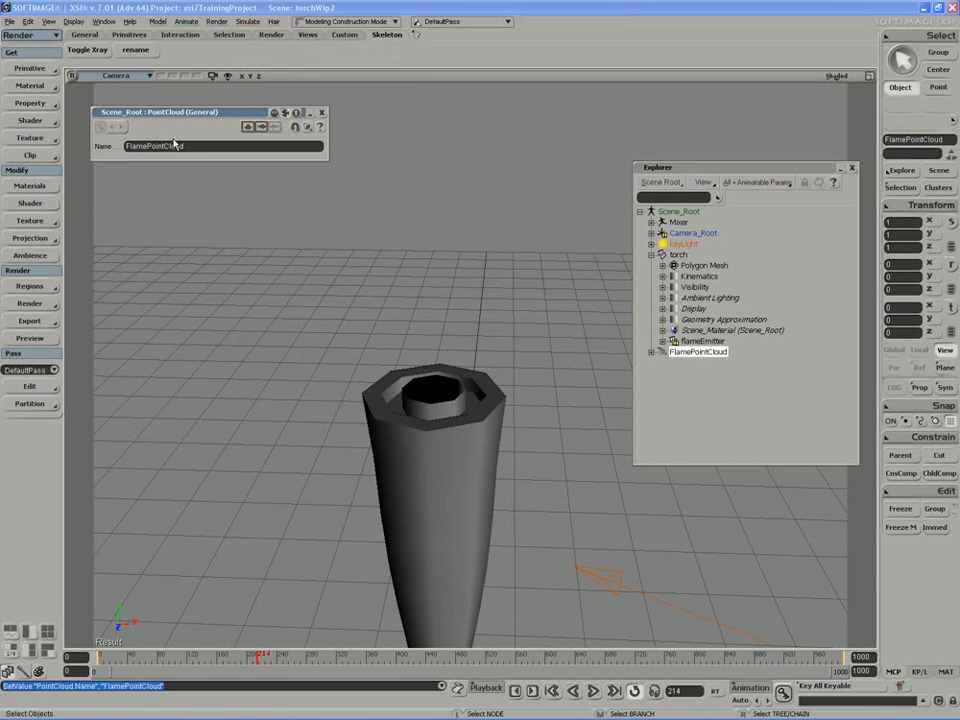
pyautogui.click(321, 112)
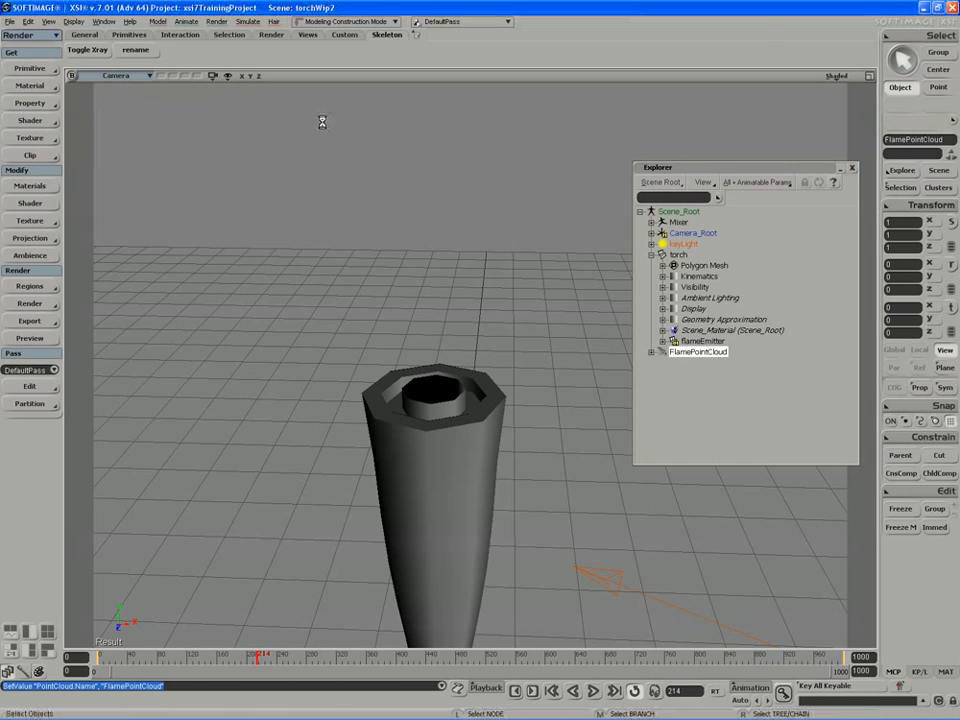
# Open the ICE Tree editor for FlamePointCloud and widen it so the nodes and the operator hierarchy fit.
pyautogui.hotkey('alt', '9')
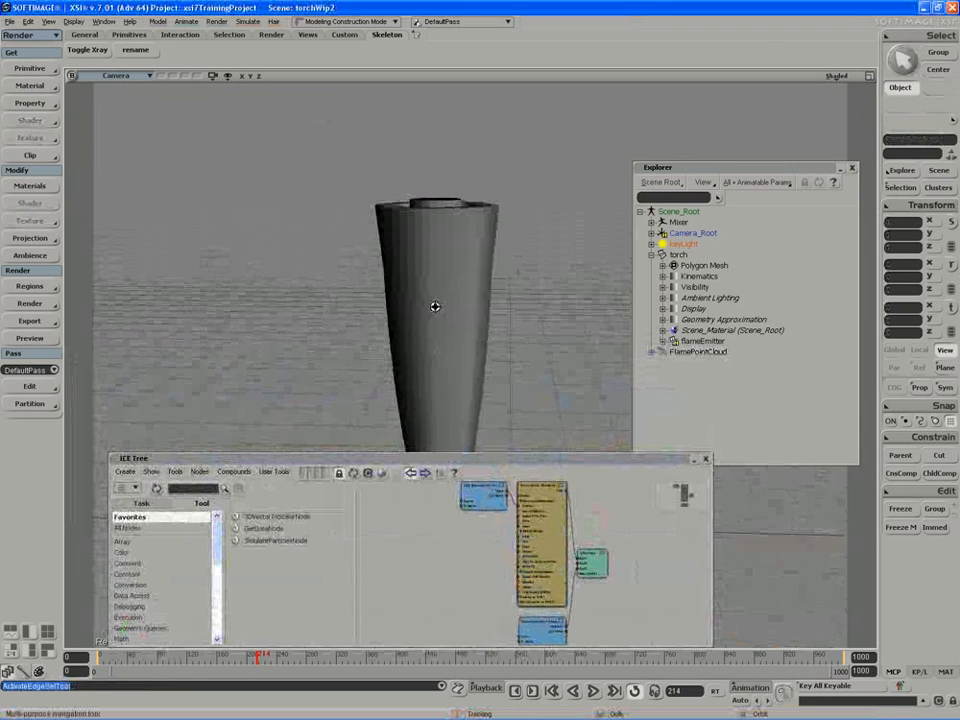
pyautogui.click(425, 474)
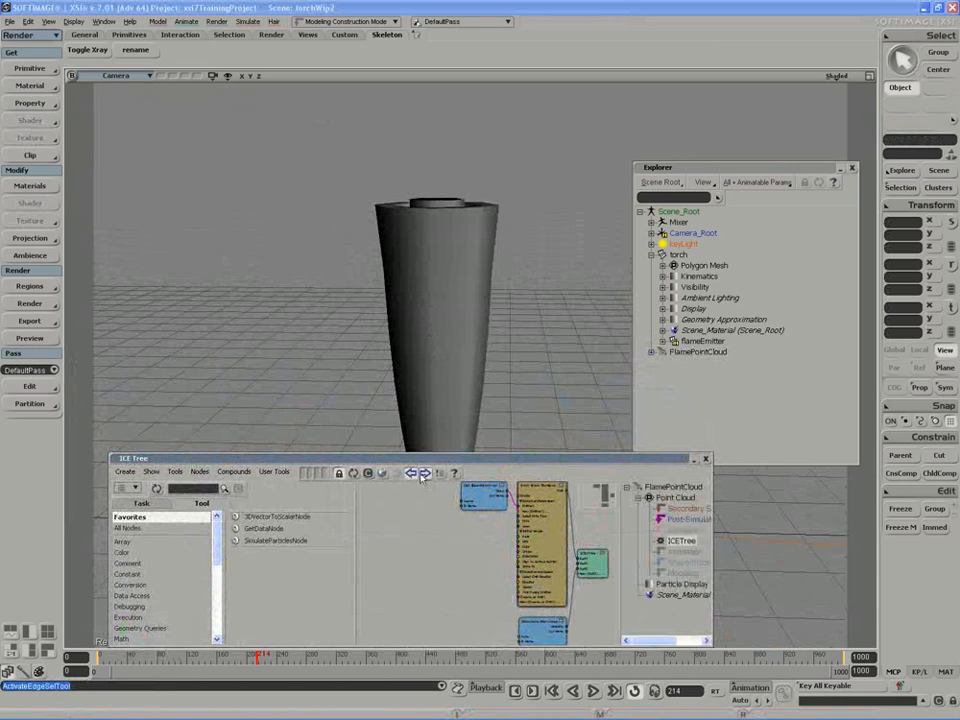
pyautogui.moveTo(714, 563); pyautogui.dragTo(910, 565)
pyautogui.click(862, 488)
pyautogui.click(871, 540)
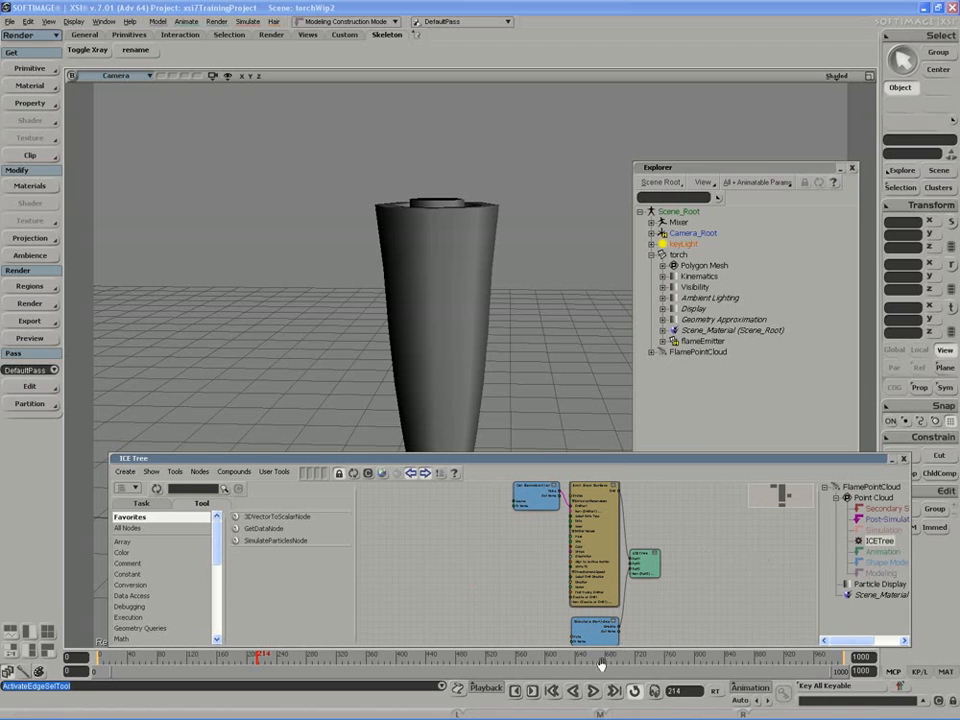
# Play the simulation from the start and examine the particles rising from the torch.
pyautogui.click(593, 691)
pyautogui.click(593, 691)
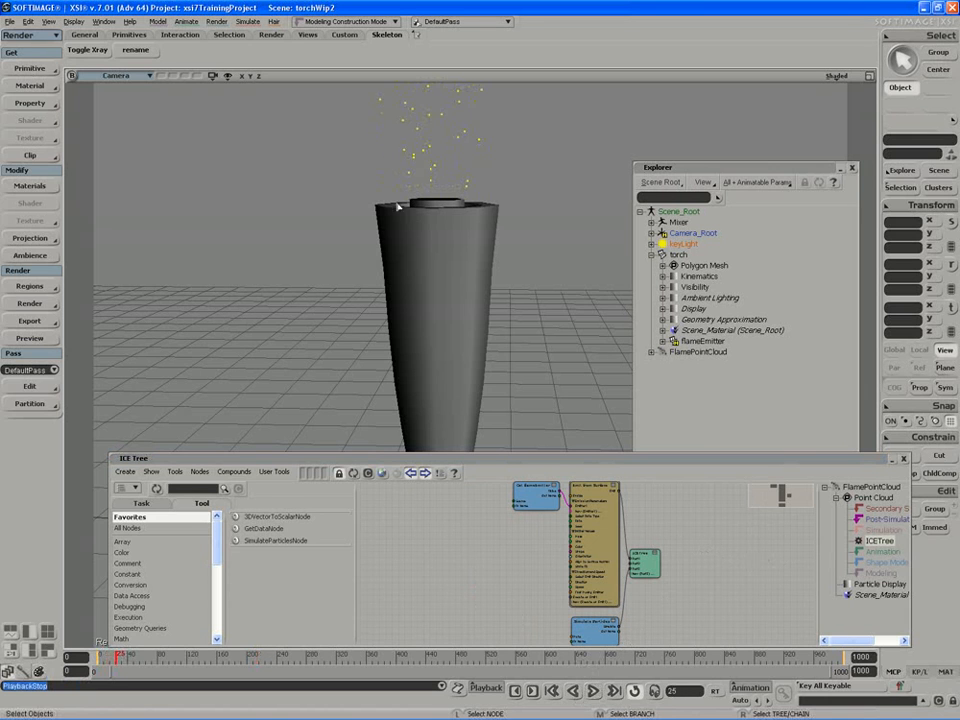
pyautogui.press('s')
pyautogui.moveTo(396, 206); pyautogui.dragTo(405, 268, button='middle')
pyautogui.moveTo(405, 268)
pyautogui.mouseDown(button='right')
pyautogui.moveTo(420, 259)
pyautogui.moveTo(400, 251)
pyautogui.mouseUp(button='right')
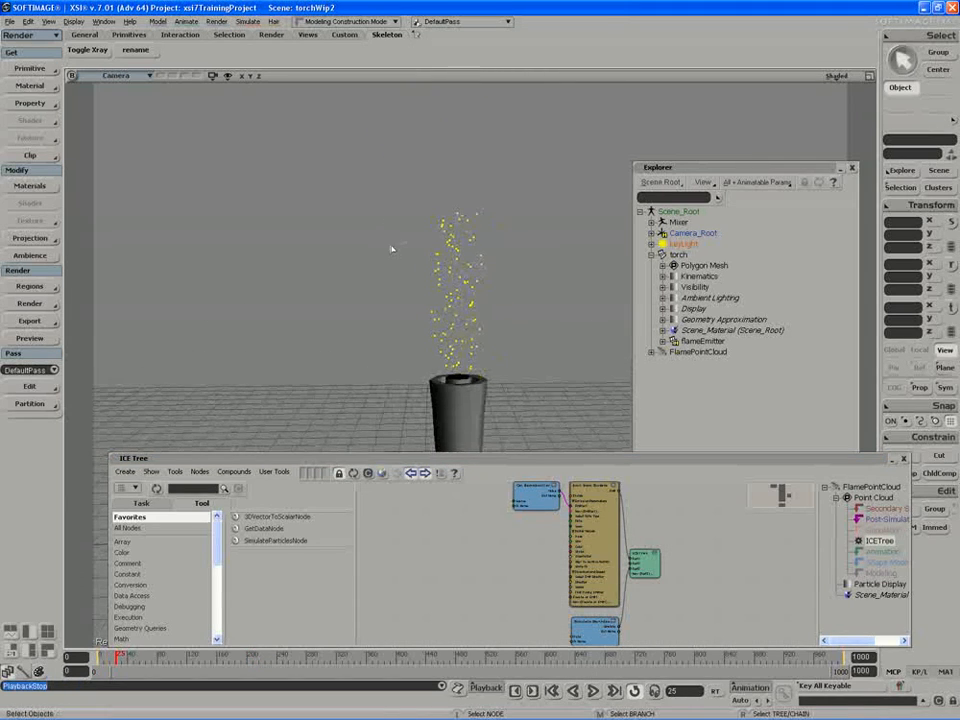
pyautogui.click(593, 691)
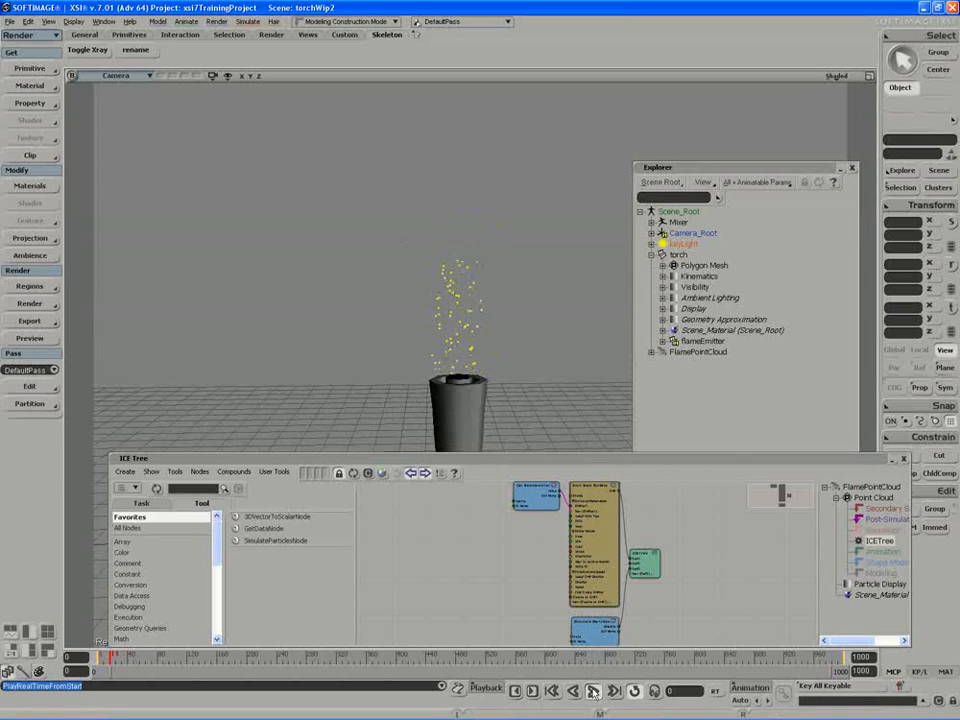
pyautogui.click(593, 691)
pyautogui.moveTo(392, 294)
pyautogui.mouseDown(button='right')
pyautogui.moveTo(407, 299)
pyautogui.moveTo(404, 284)
pyautogui.mouseUp(button='right')
pyautogui.press('space')
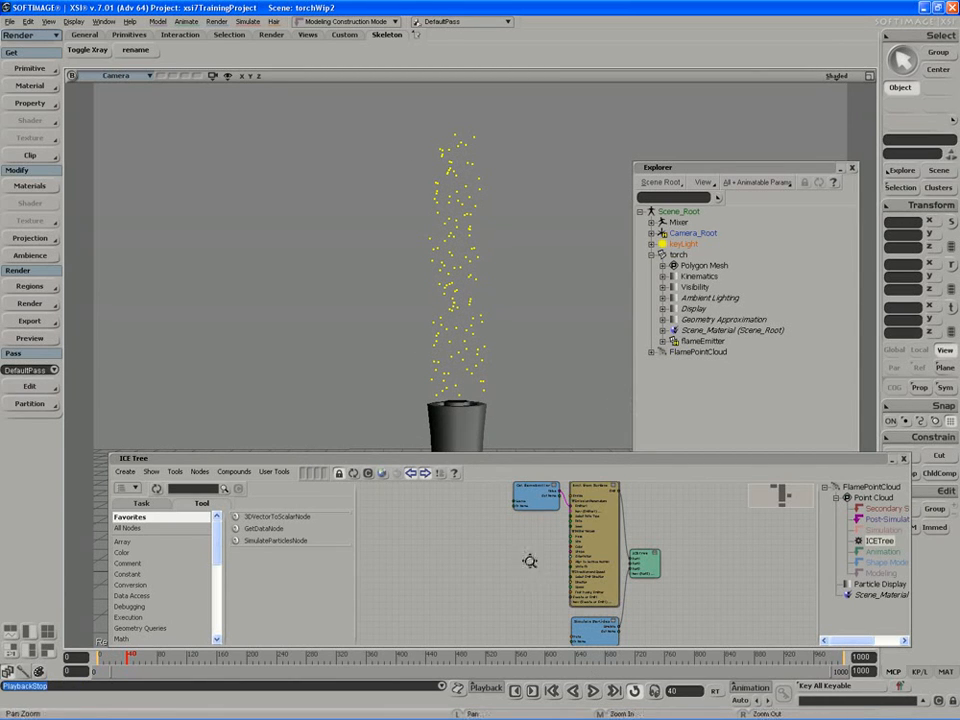
# Filter the ICE nodes by "emit" and place a Turbulize Emitter Value node beside the Emit from Surface node.
pyautogui.scroll(3, 520, 575)
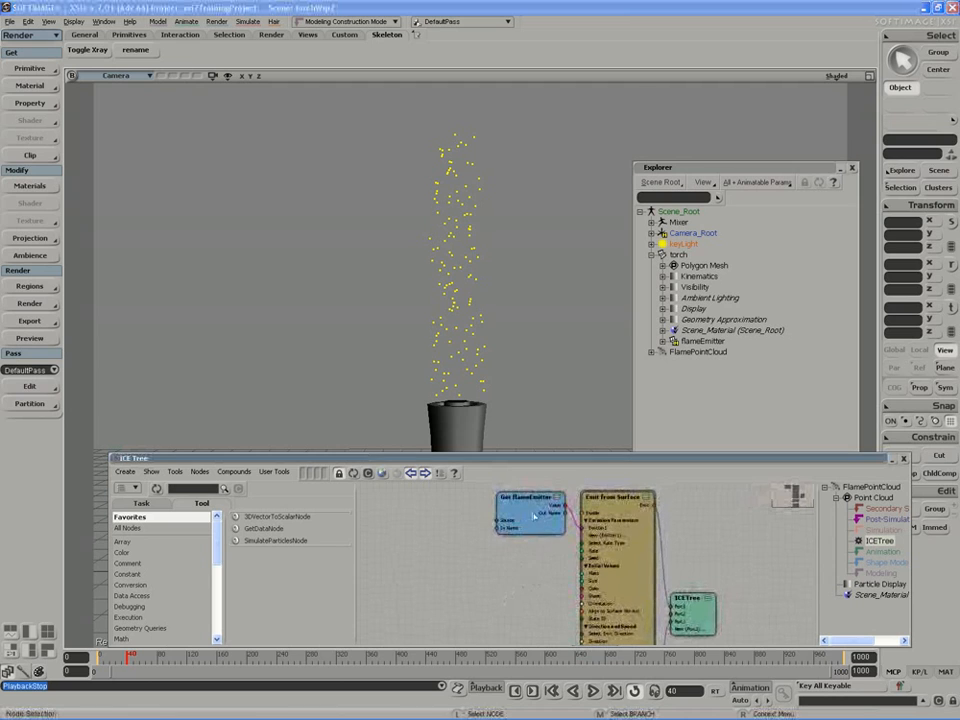
pyautogui.moveTo(530, 507); pyautogui.dragTo(516, 515)
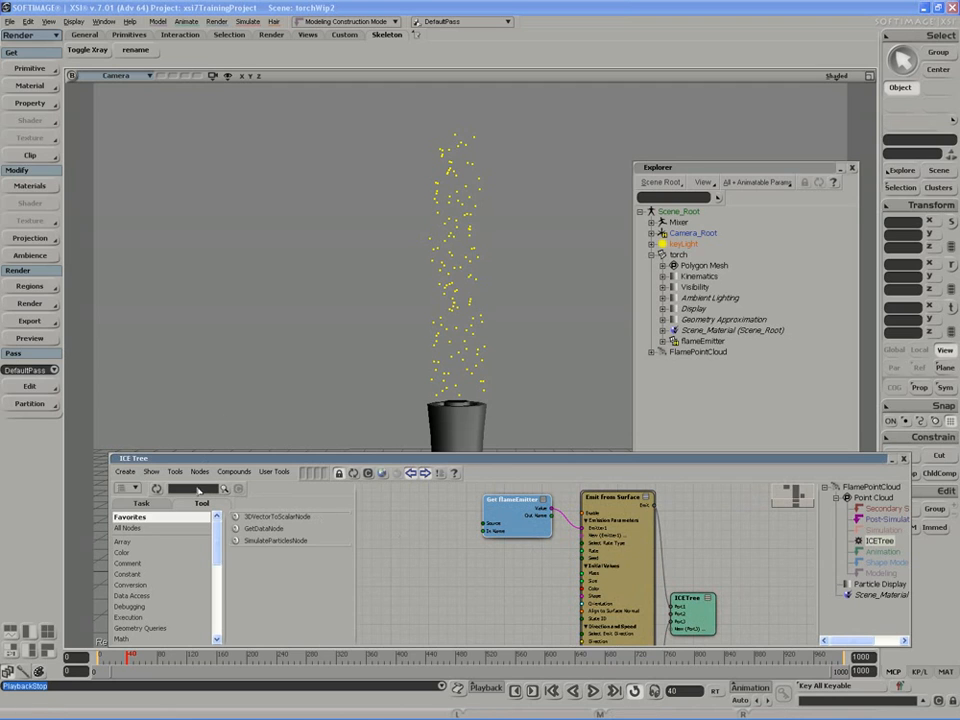
pyautogui.write('emit')
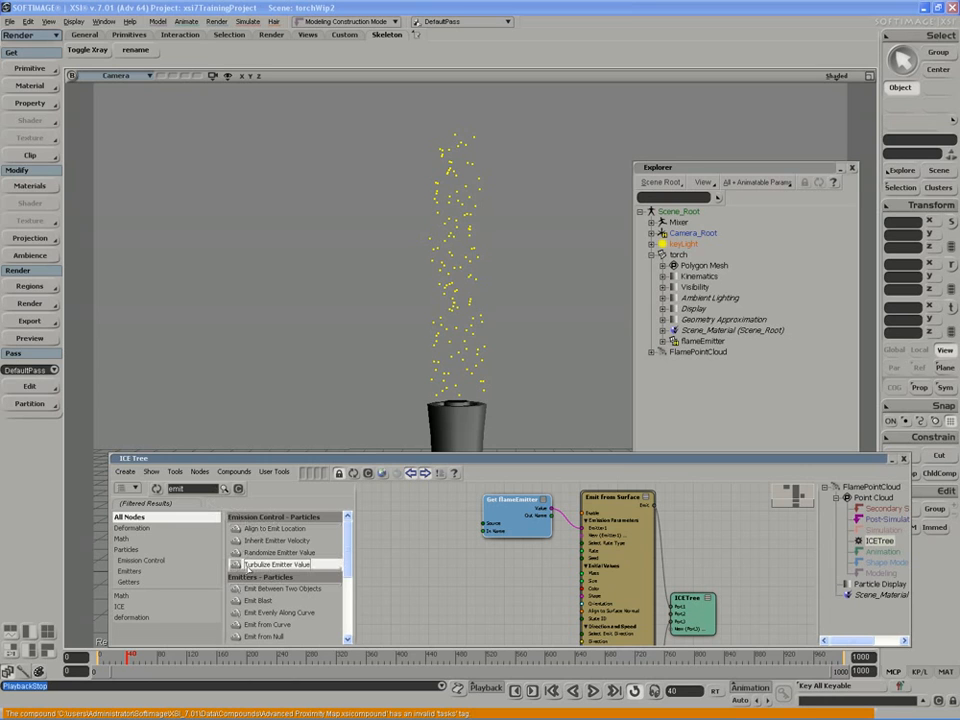
pyautogui.moveTo(255, 566); pyautogui.dragTo(430, 560)
pyautogui.scroll(1, 510, 604)
pyautogui.moveTo(510, 604); pyautogui.dragTo(515, 605)
pyautogui.moveTo(454, 588); pyautogui.dragTo(448, 580)
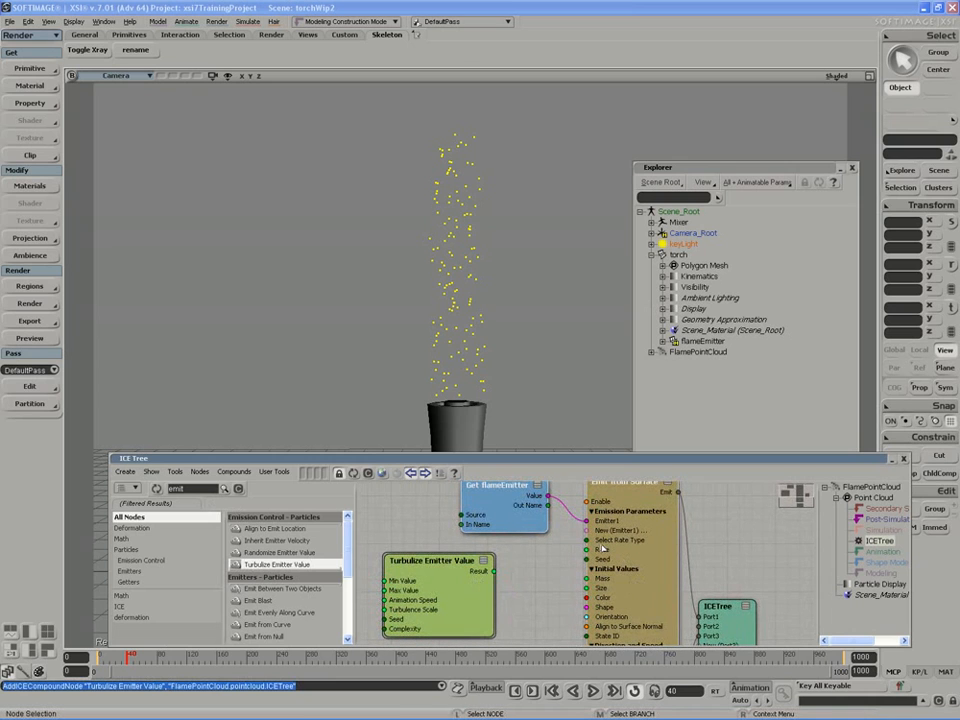
pyautogui.moveTo(404, 573)
pyautogui.mouseDown()
pyautogui.moveTo(374, 573)
pyautogui.moveTo(409, 571)
pyautogui.mouseUp()
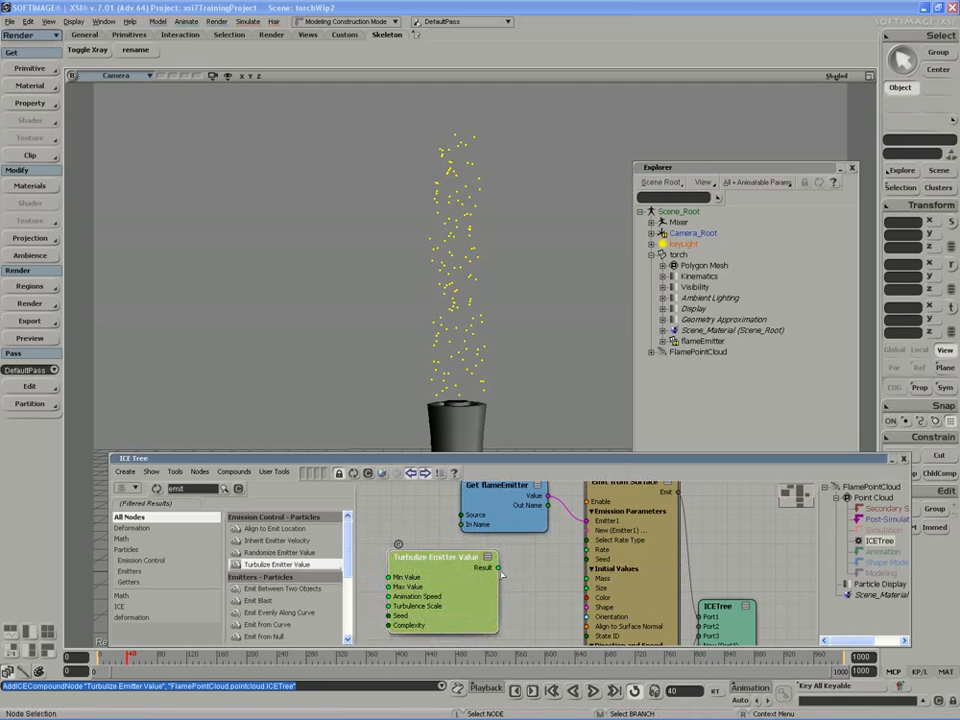
pyautogui.scroll(-2, 507, 585)
pyautogui.moveTo(507, 585); pyautogui.dragTo(500, 589)
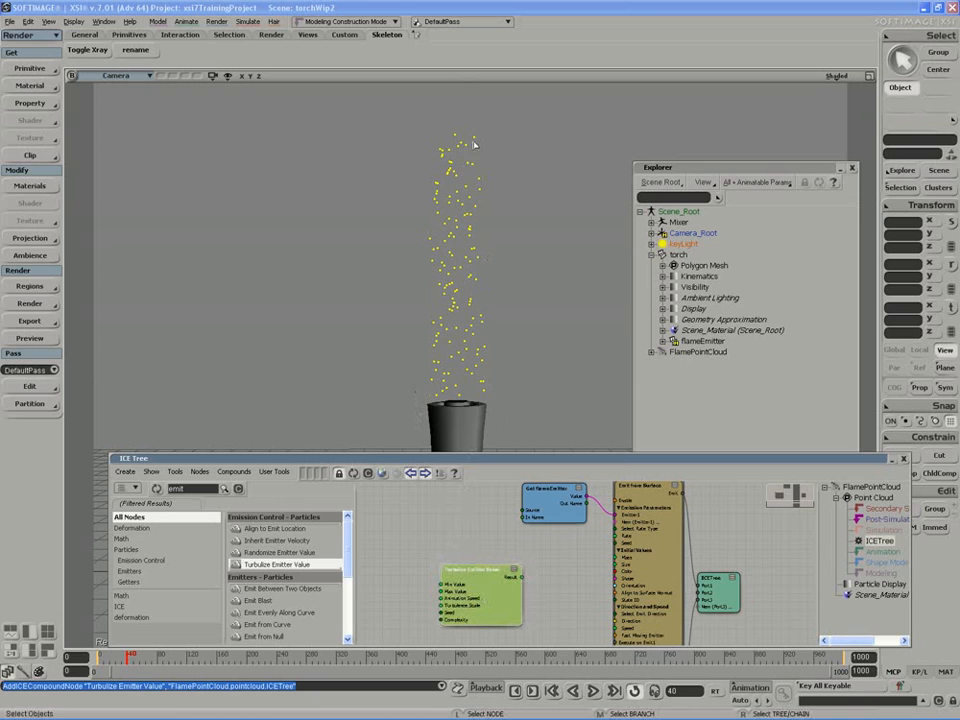
pyautogui.moveTo(483, 580); pyautogui.dragTo(479, 582)
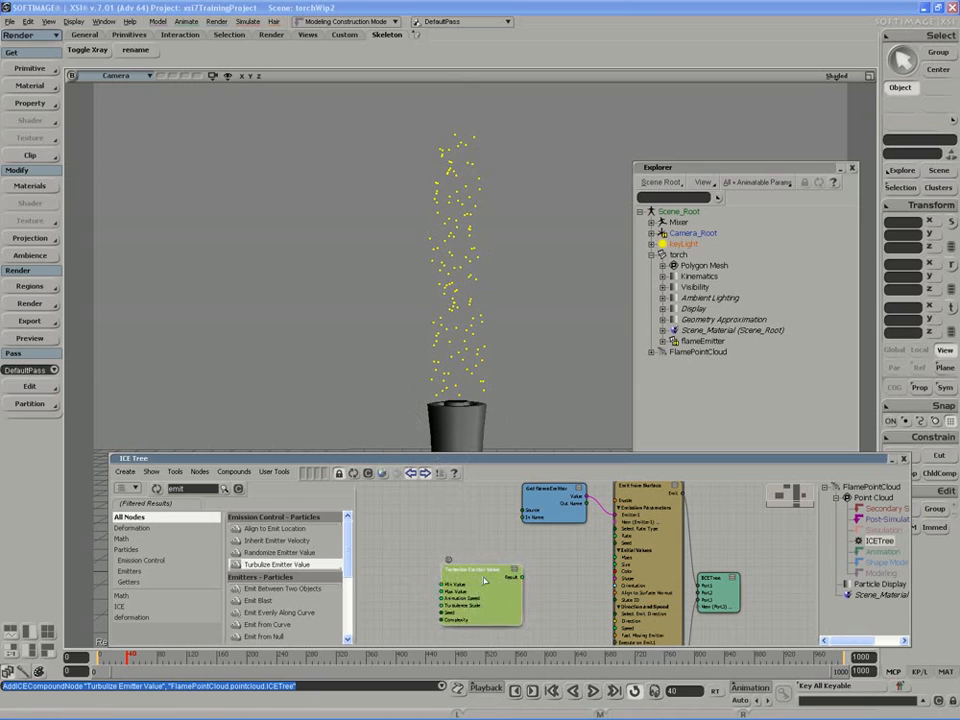
pyautogui.moveTo(472, 583); pyautogui.dragTo(470, 580)
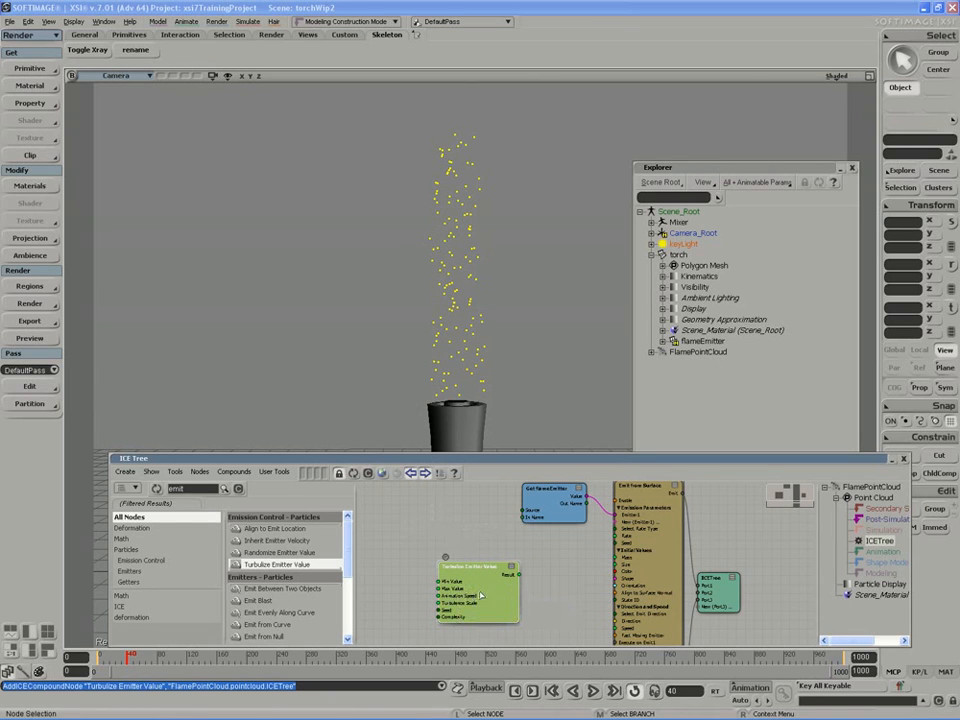
pyautogui.moveTo(485, 594); pyautogui.dragTo(491, 597)
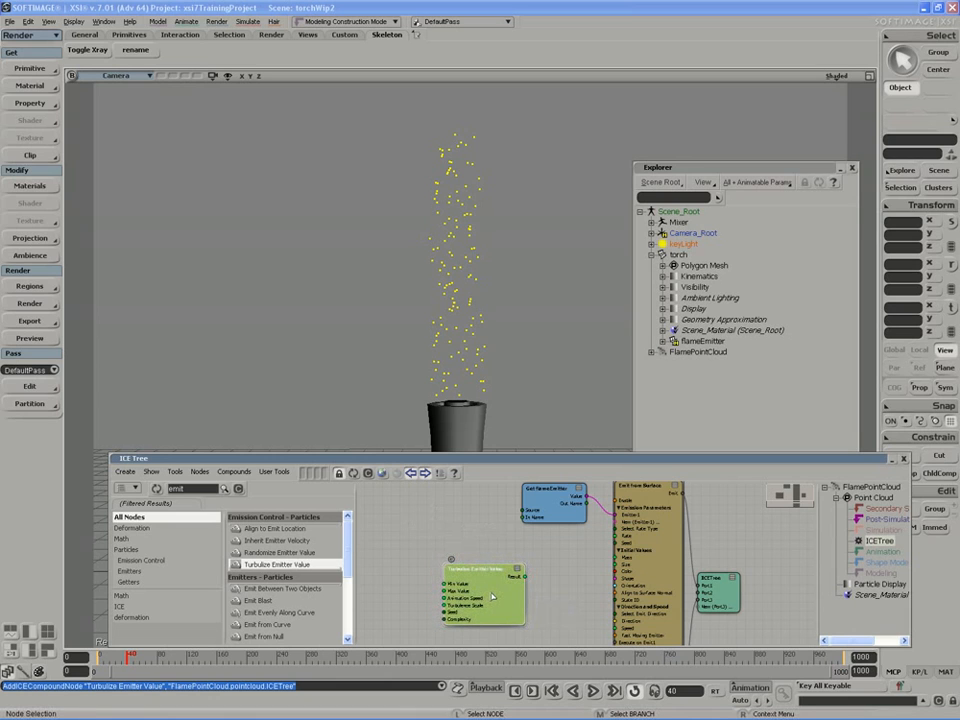
pyautogui.scroll(1, 491, 597)
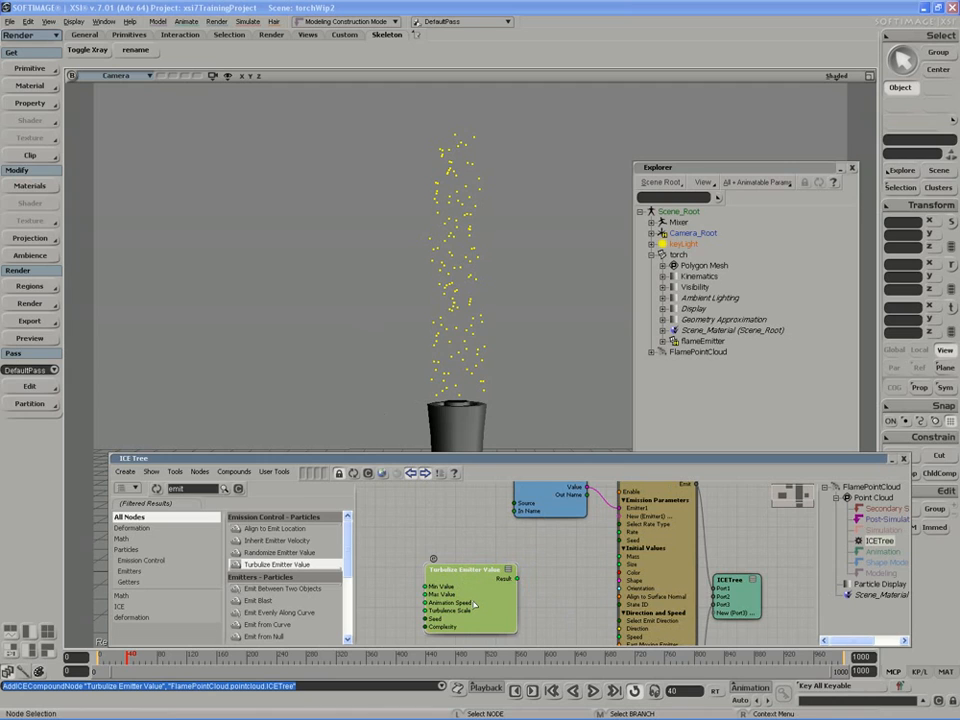
# Filter the ICE nodes by "multip" and place a Multiply by Scalar node between Turbulize Emitter Value and Emit from Surface.
pyautogui.doubleClick(186, 491)
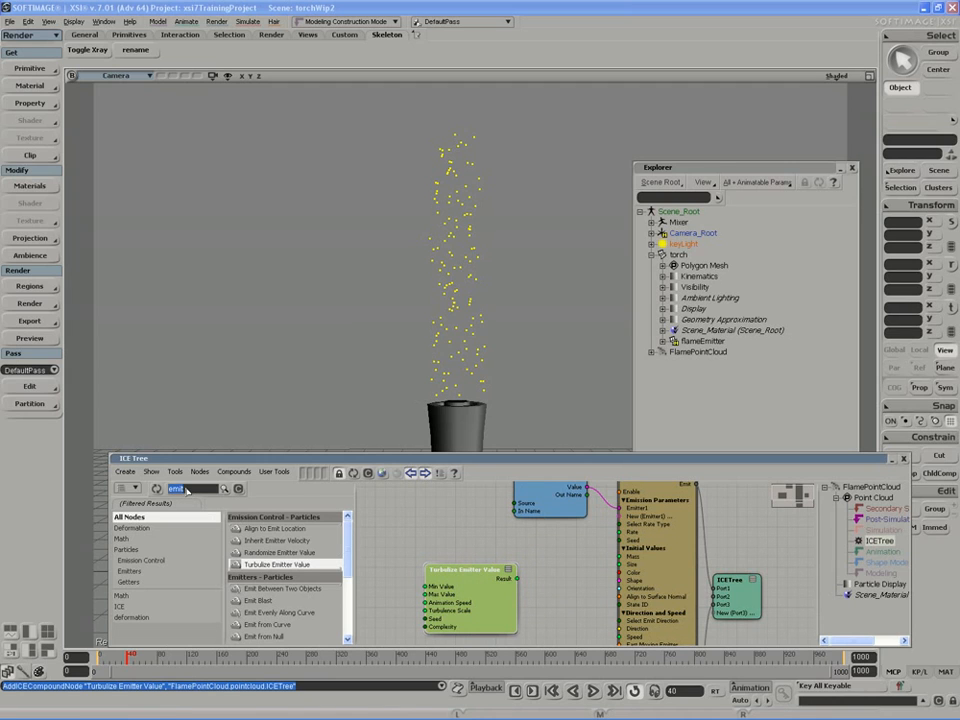
pyautogui.write('multi')
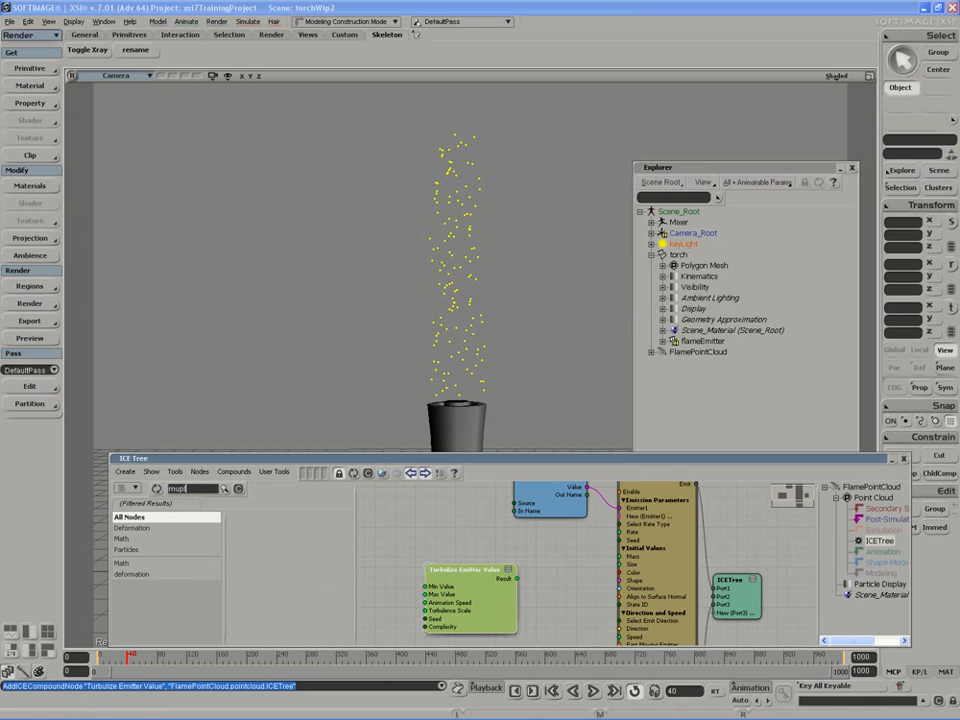
pyautogui.write('ltipl')
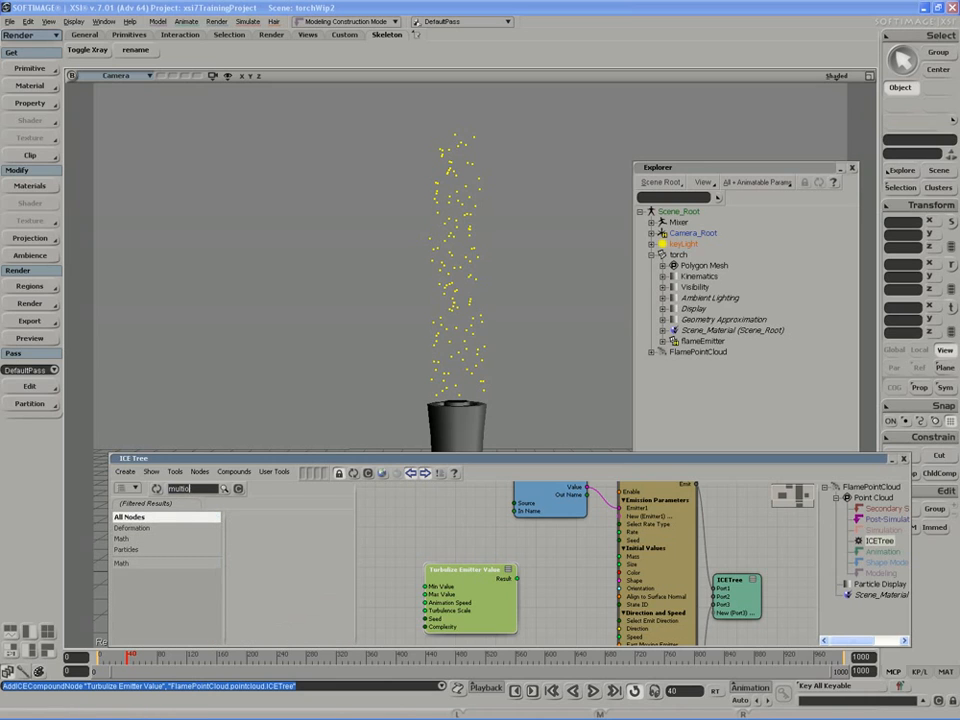
pyautogui.moveTo(262, 564); pyautogui.dragTo(550, 560)
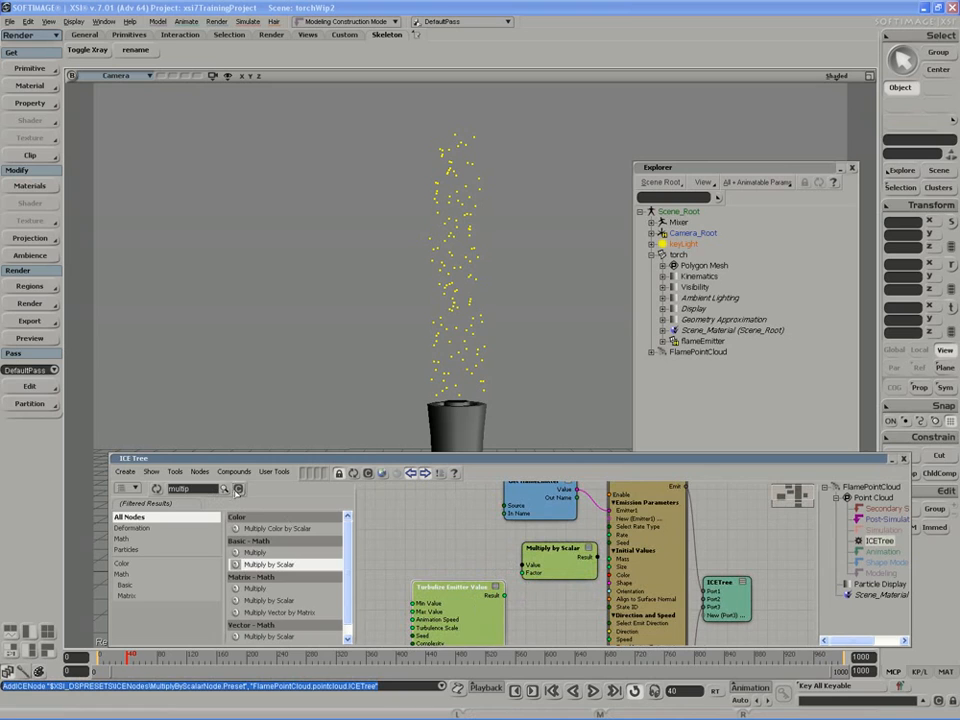
# Clear the node filter and add a Scalar constant node above the Turbulize Emitter Value node.
pyautogui.click(238, 489)
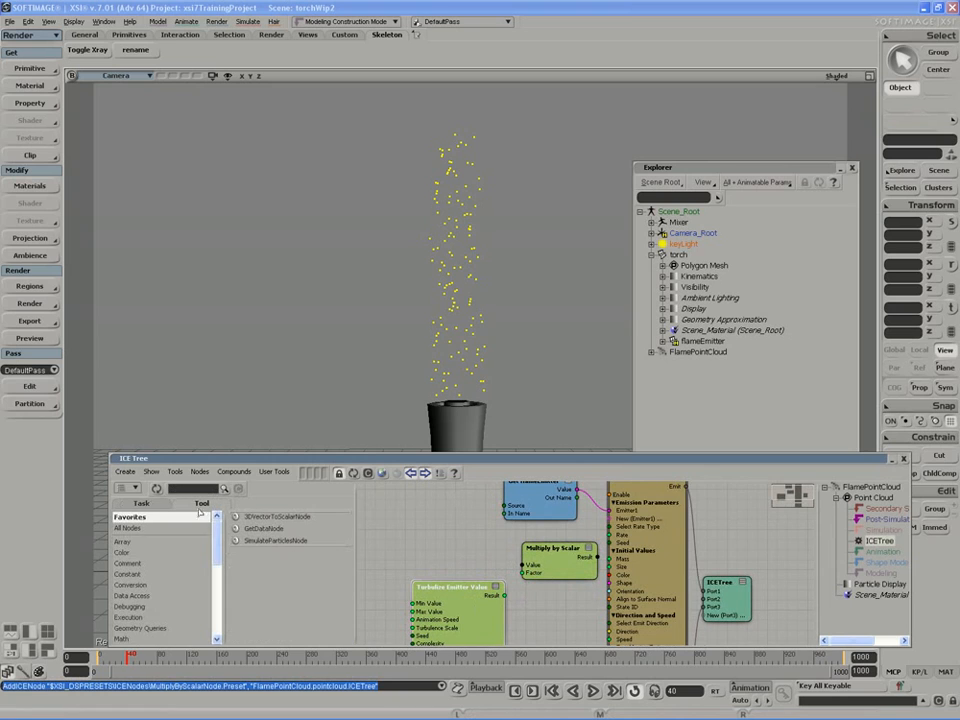
pyautogui.click(124, 574)
pyautogui.moveTo(250, 577); pyautogui.dragTo(425, 549)
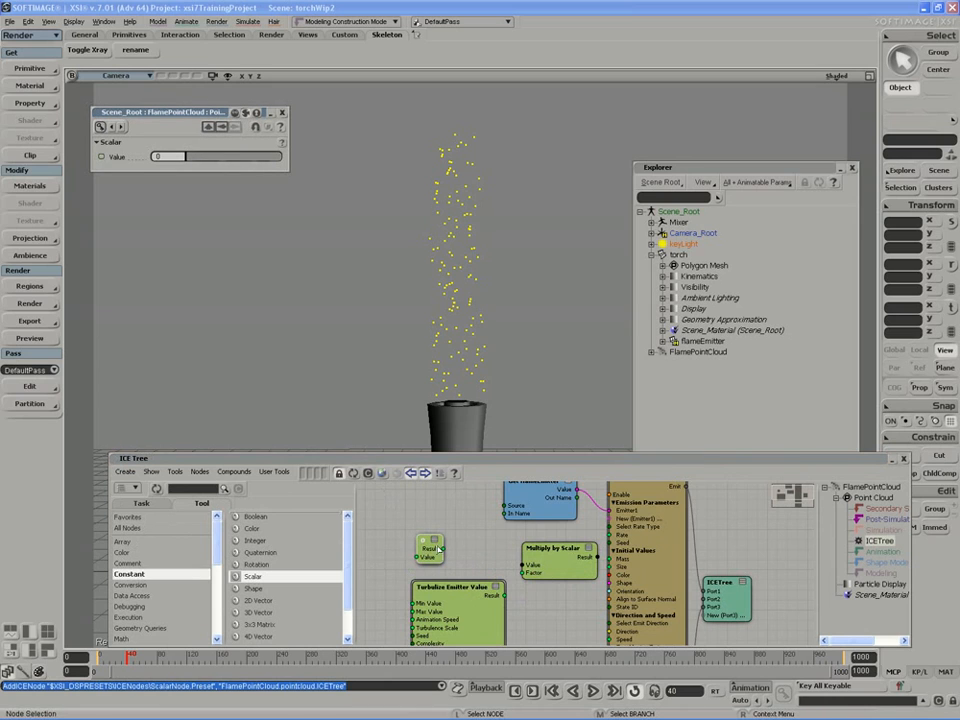
# Set the Turbulize Emitter Value node's Min Value to 10000 and Max Value to 20000.
pyautogui.click(437, 540)
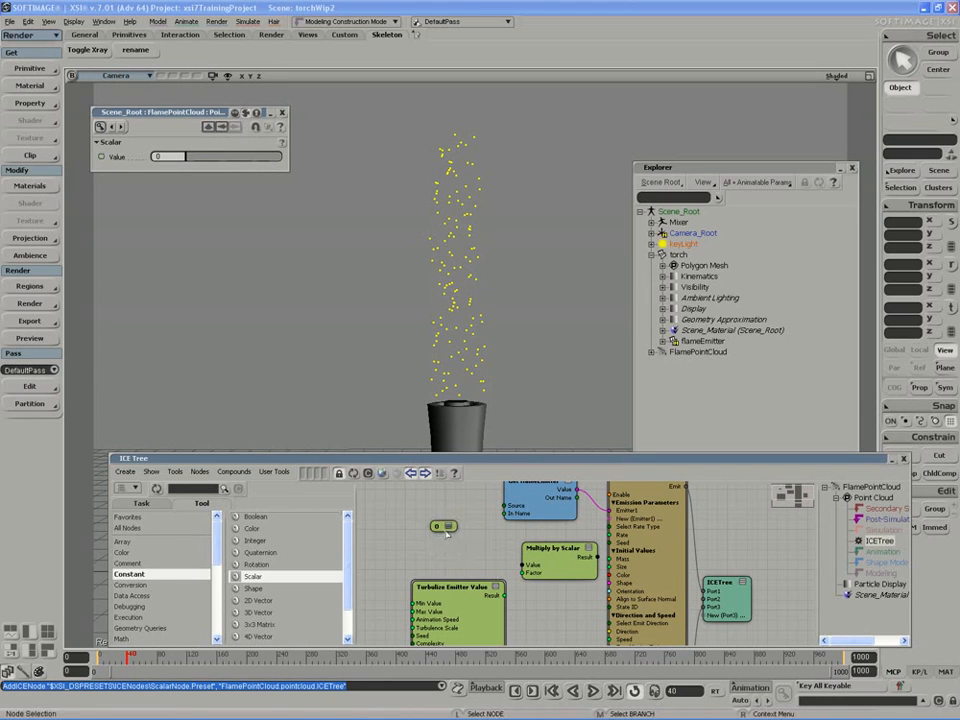
pyautogui.moveTo(448, 622); pyautogui.dragTo(453, 612)
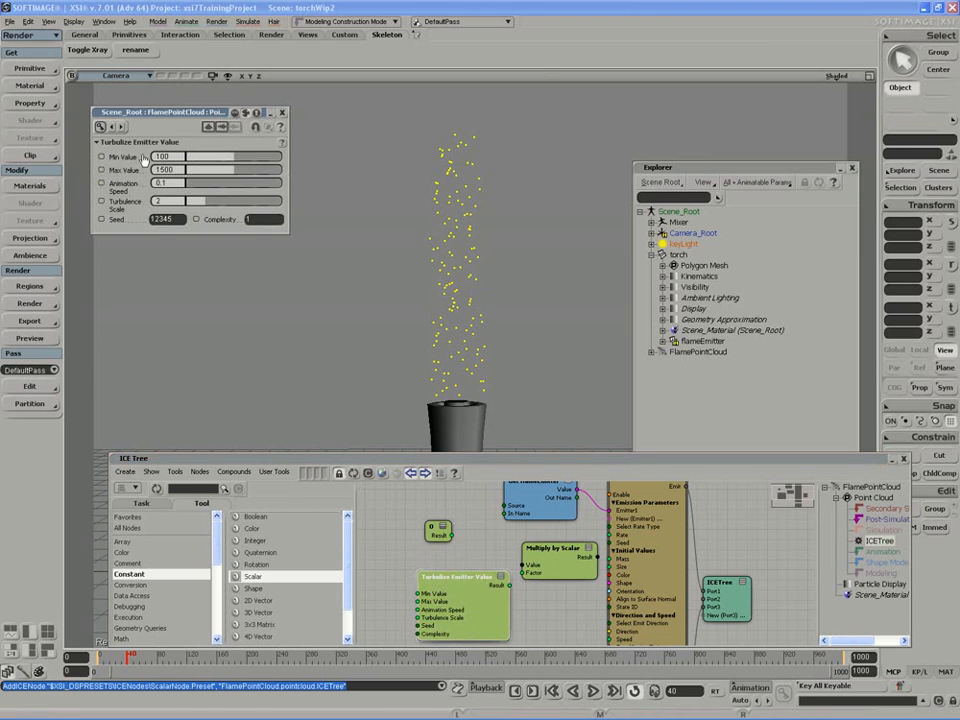
pyautogui.click(177, 156)
pyautogui.write('10')
pyautogui.press('Tab')
pyautogui.write('2000')
pyautogui.press('Return')
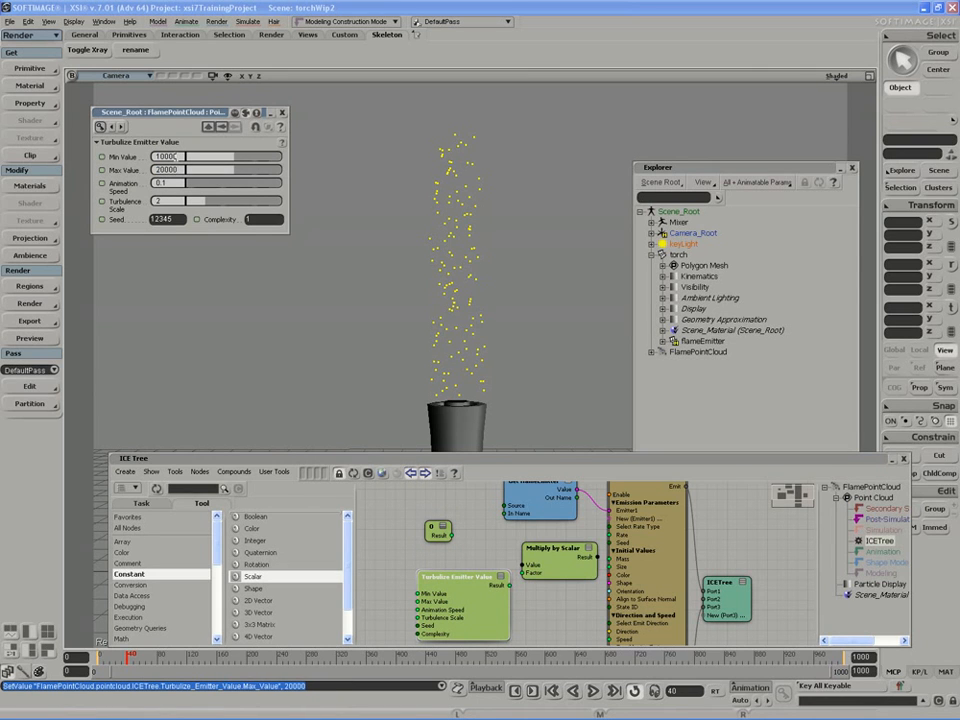
pyautogui.moveTo(207, 117); pyautogui.dragTo(180, 103)
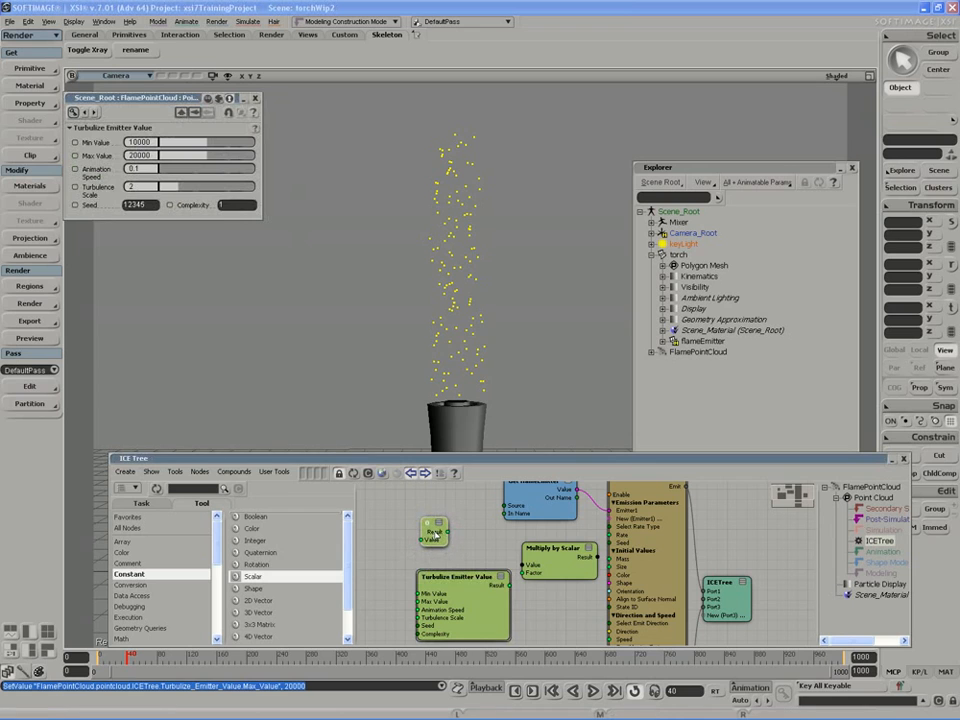
# Set the Scalar constant node's value to 100.
pyautogui.doubleClick(434, 533)
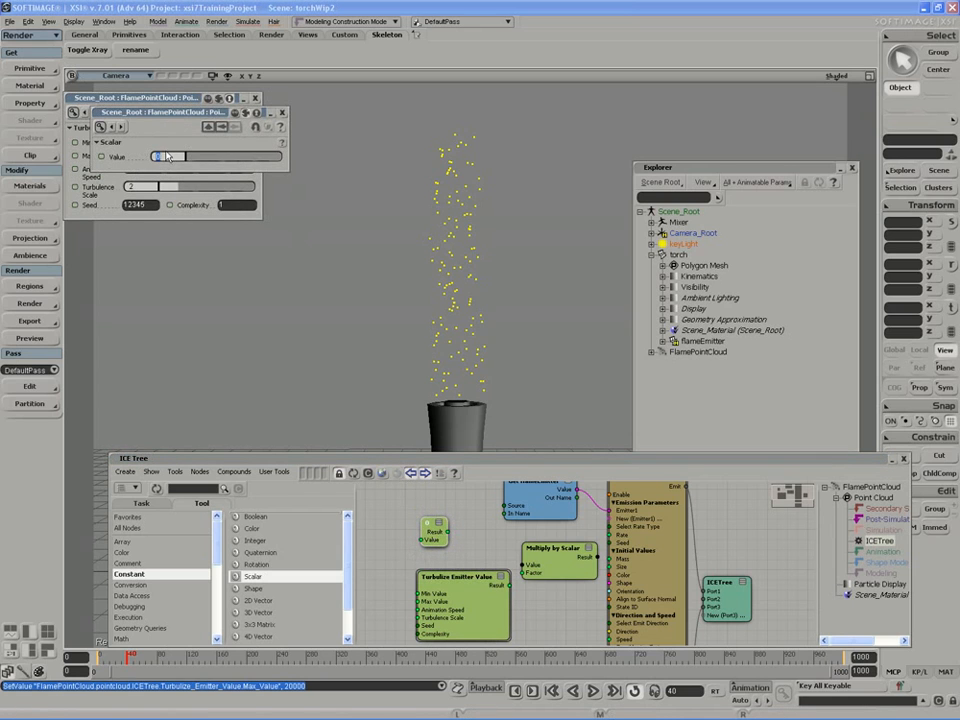
pyautogui.write('100')
pyautogui.press('Return')
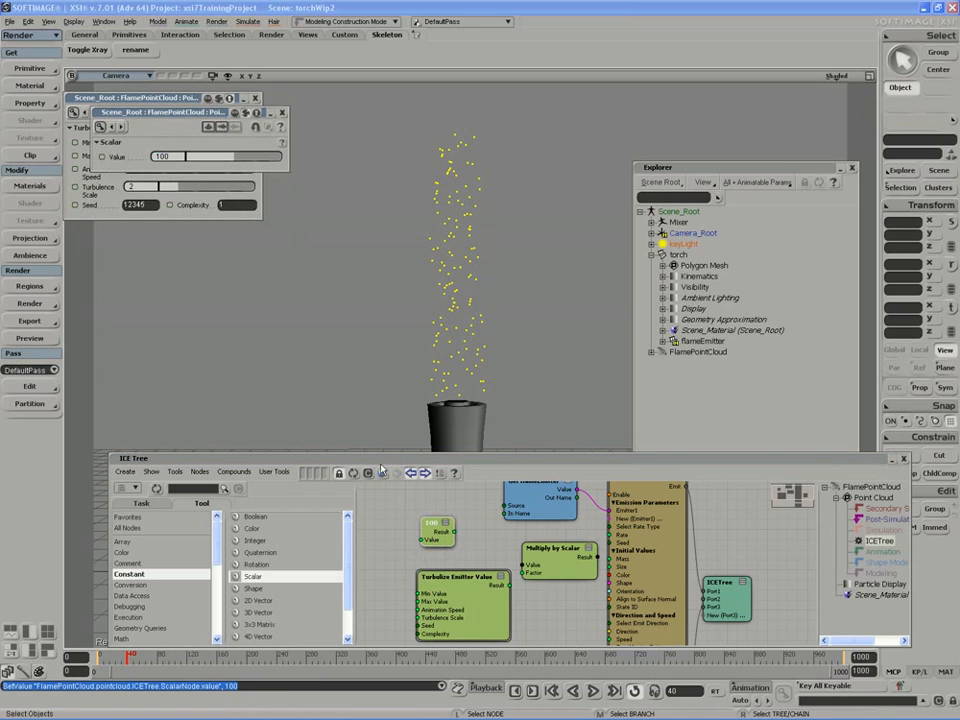
pyautogui.click(448, 585)
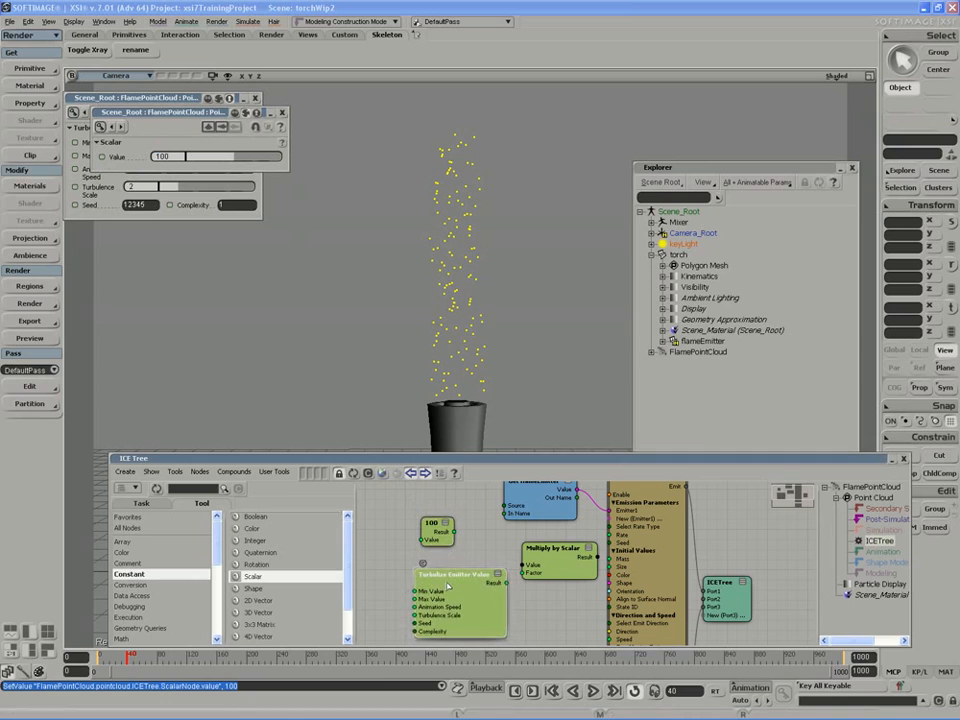
# Attach the comment "percentage of turbulized emitter value" to the Scalar node.
pyautogui.rightClick(434, 528)
pyautogui.click(470, 577)
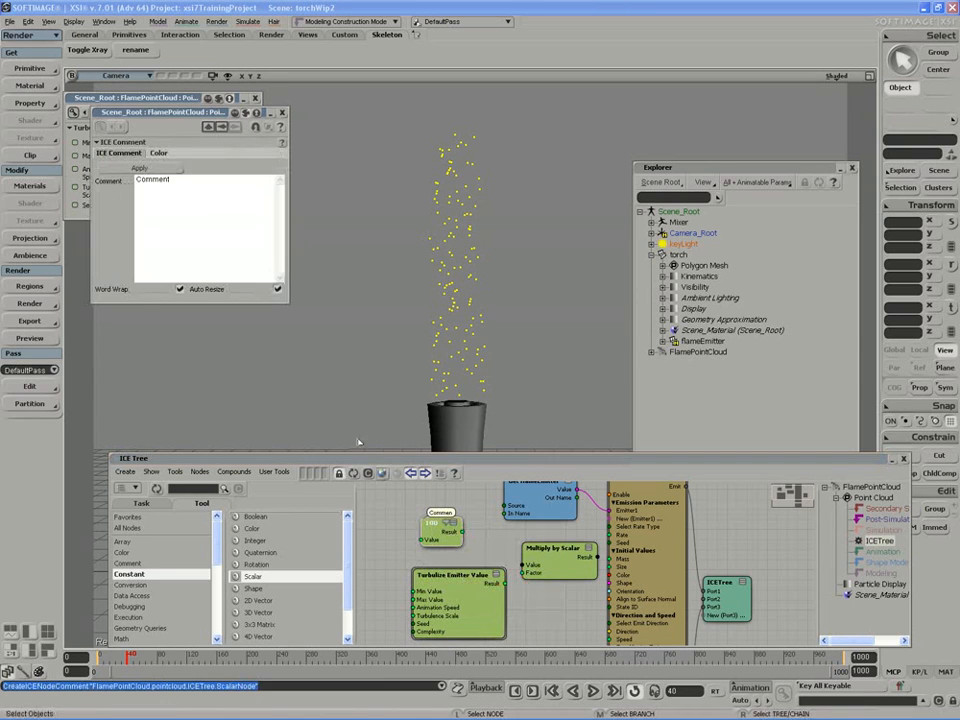
pyautogui.doubleClick(210, 214)
pyautogui.write('pe')
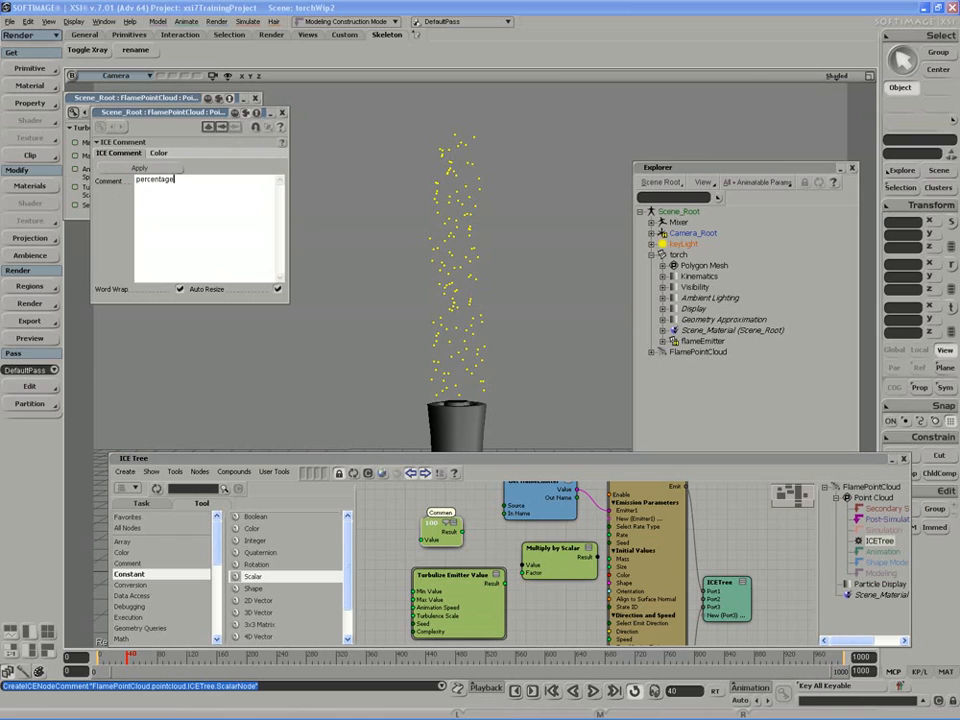
pyautogui.write('rcentage of turbulized emitter value')
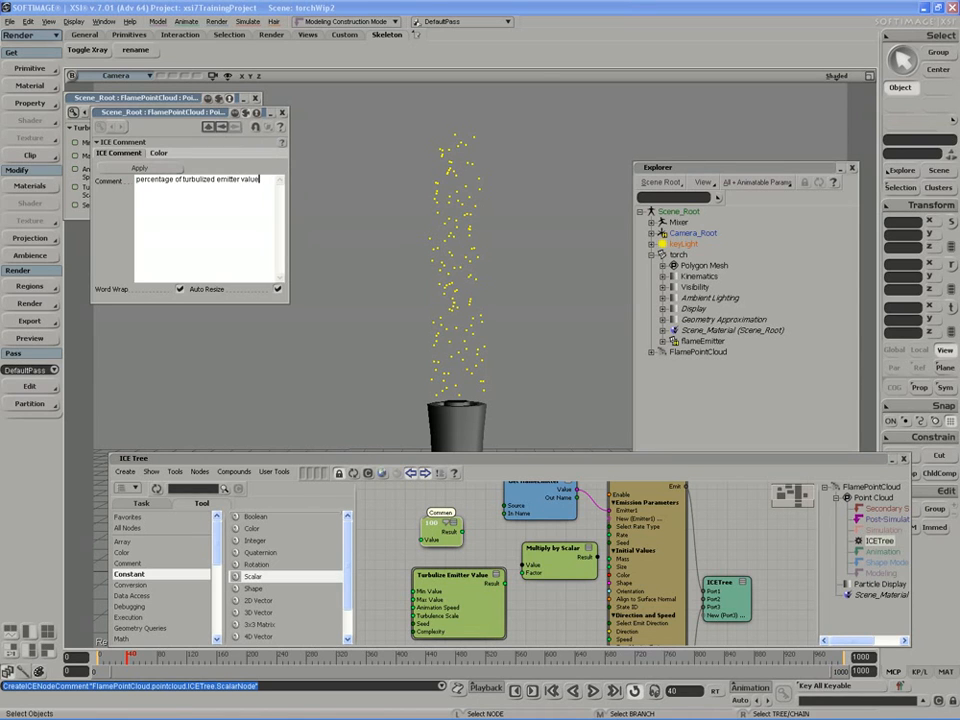
pyautogui.click(205, 96)
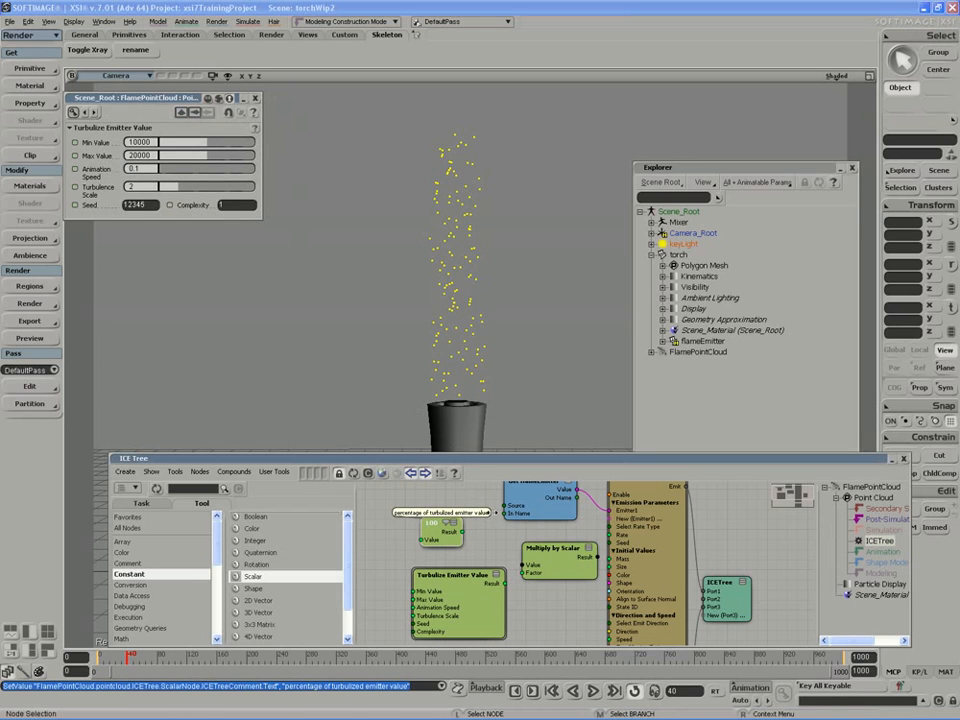
# Move the comment beside its Scalar node and wire Scalar and Turbulize Emitter Value through Multiply by Scalar into Emit from Surface's Rate.
pyautogui.moveTo(492, 517); pyautogui.dragTo(380, 516)
pyautogui.moveTo(446, 580); pyautogui.dragTo(429, 575)
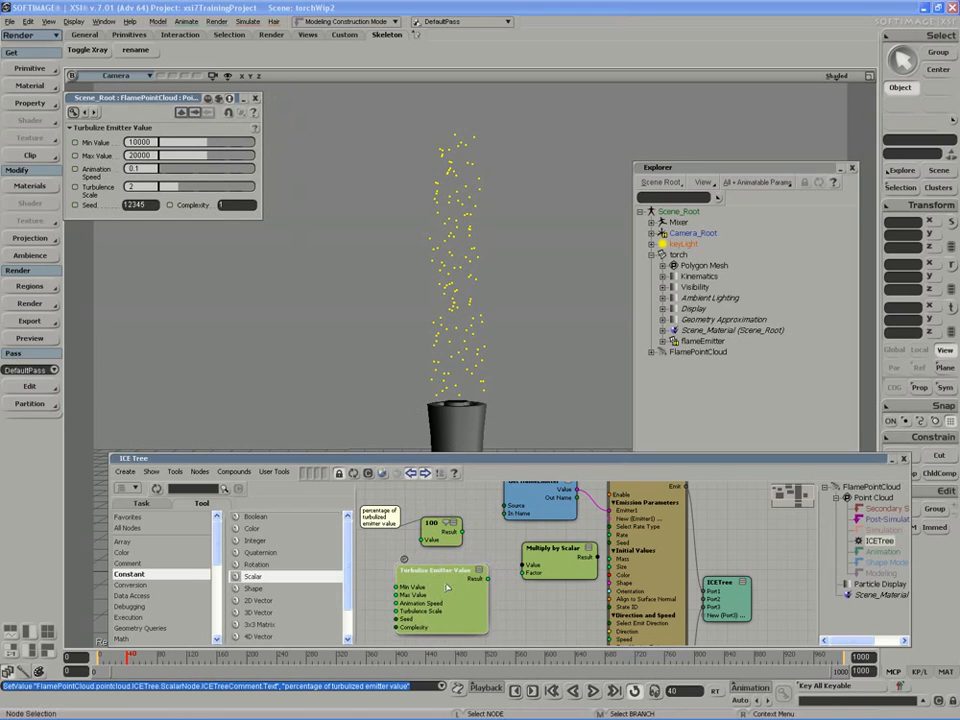
pyautogui.moveTo(462, 531); pyautogui.dragTo(611, 534)
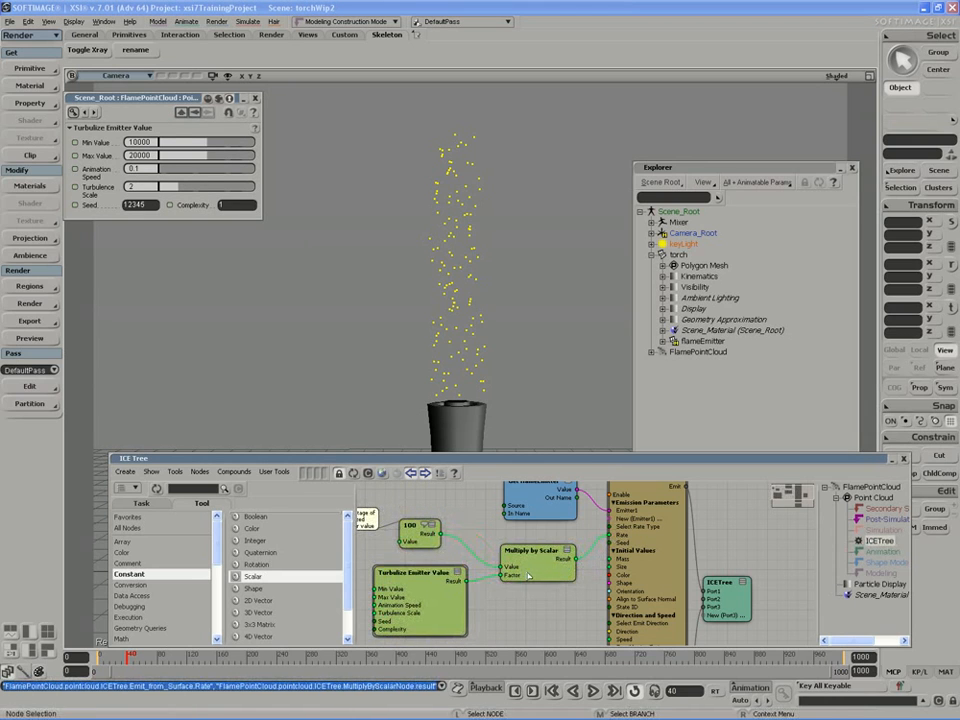
# Test-play the simulation and switch playback from real time to Play All Frames.
pyautogui.click(593, 697)
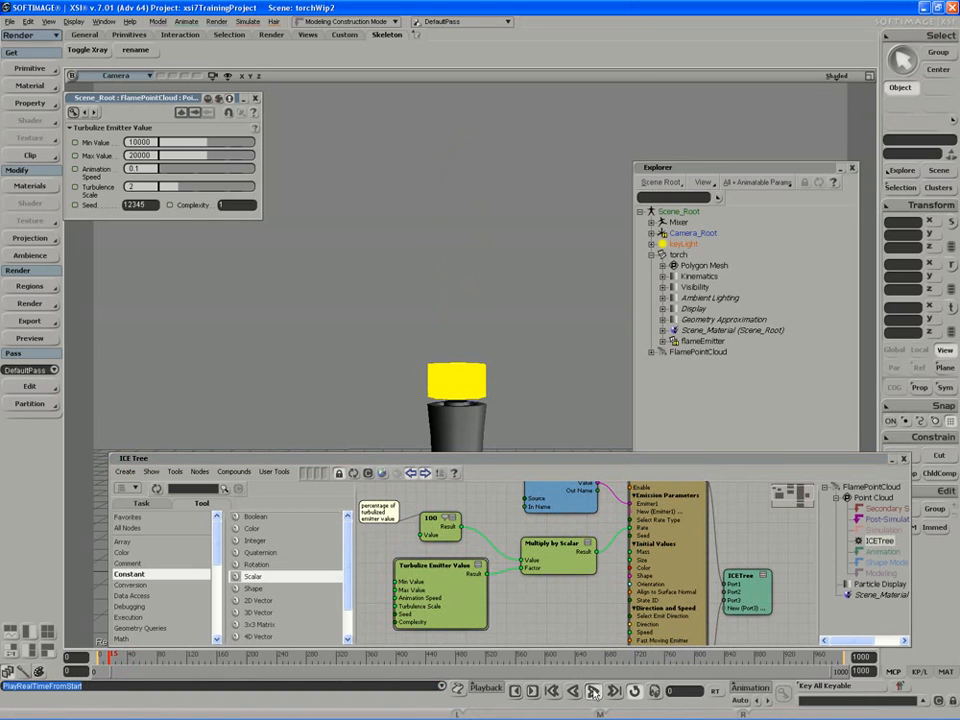
pyautogui.click(593, 693)
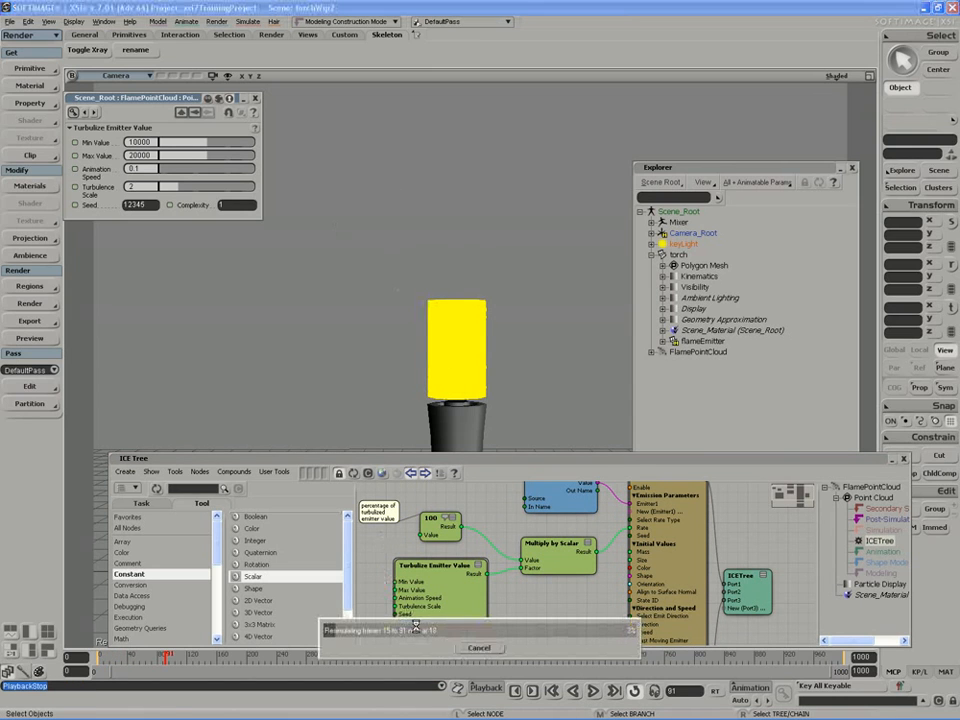
pyautogui.click(478, 687)
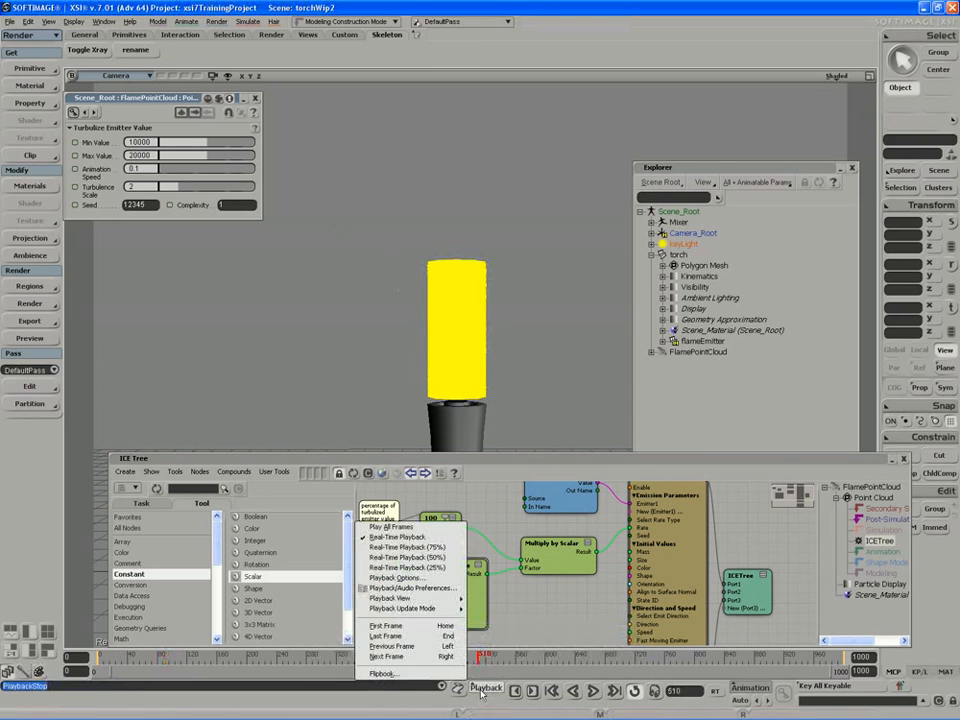
pyautogui.click(398, 526)
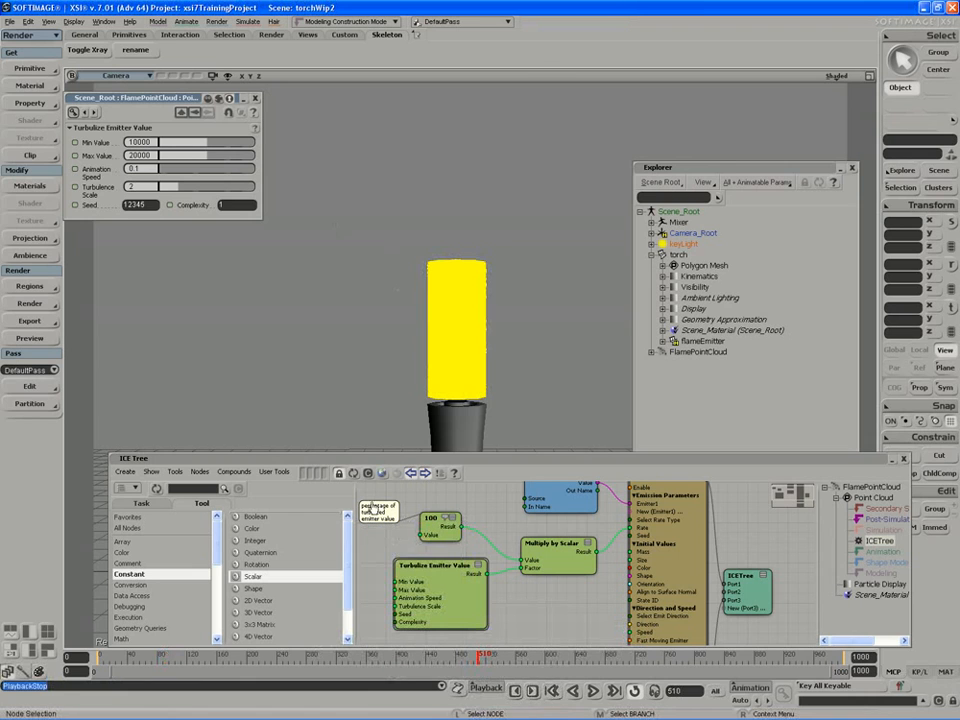
# Replay the simulation from the start, stop it and inspect the density of the particle column above the torch.
pyautogui.click(592, 691)
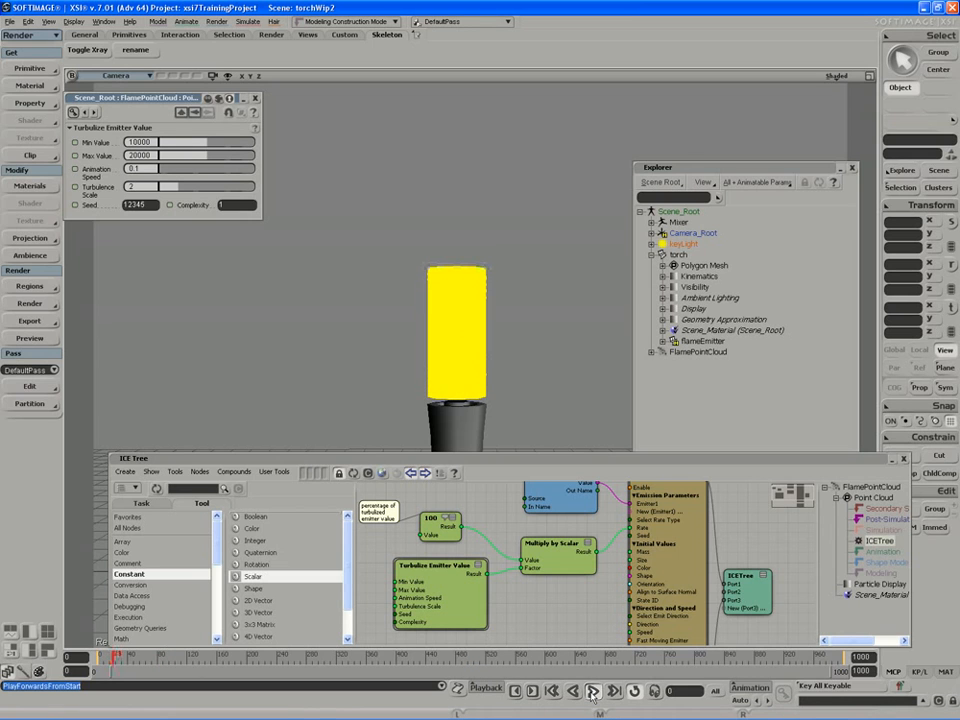
pyautogui.click(592, 691)
pyautogui.moveTo(385, 304); pyautogui.dragTo(388, 313)
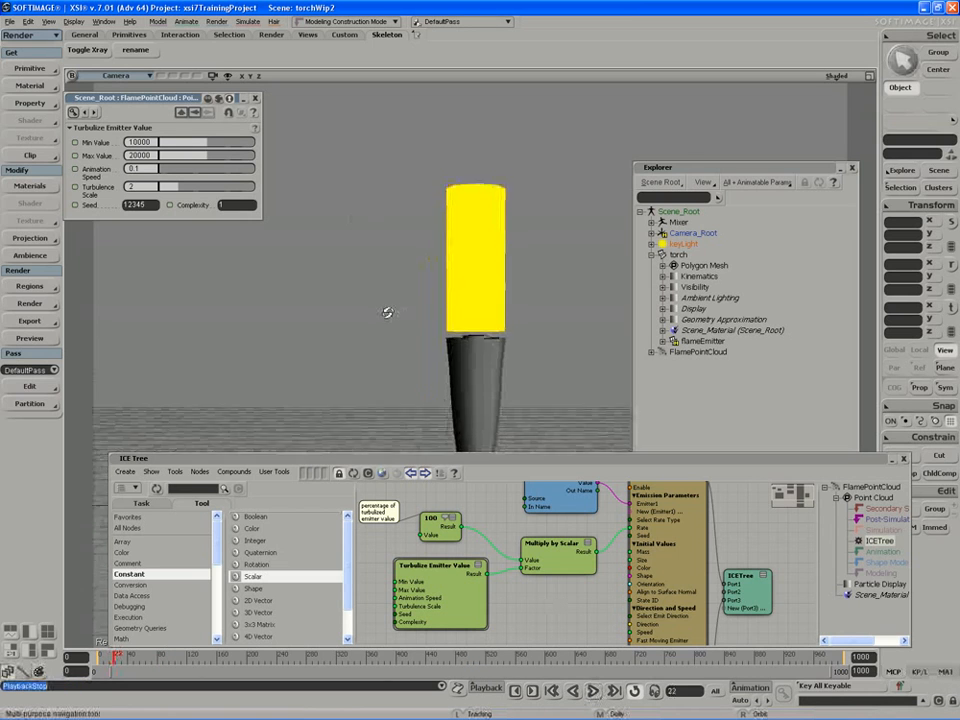
pyautogui.moveTo(388, 313); pyautogui.dragTo(388, 317, button='right')
pyautogui.moveTo(384, 311); pyautogui.dragTo(376, 311)
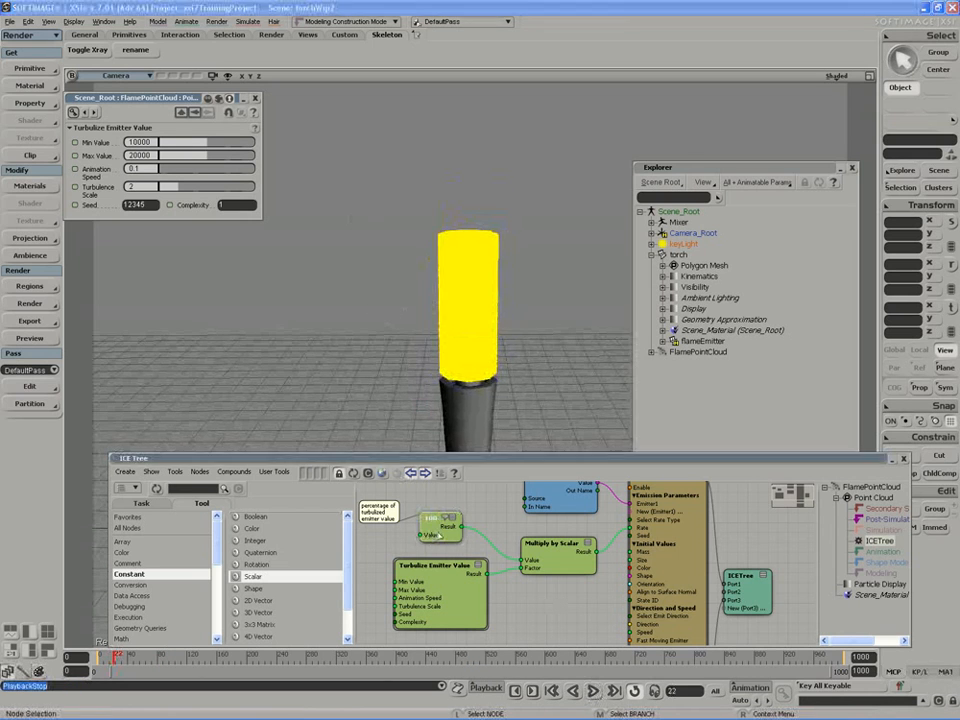
# Set the Scalar percentage node's value to 10.
pyautogui.doubleClick(436, 530)
pyautogui.moveTo(440, 532); pyautogui.dragTo(445, 532)
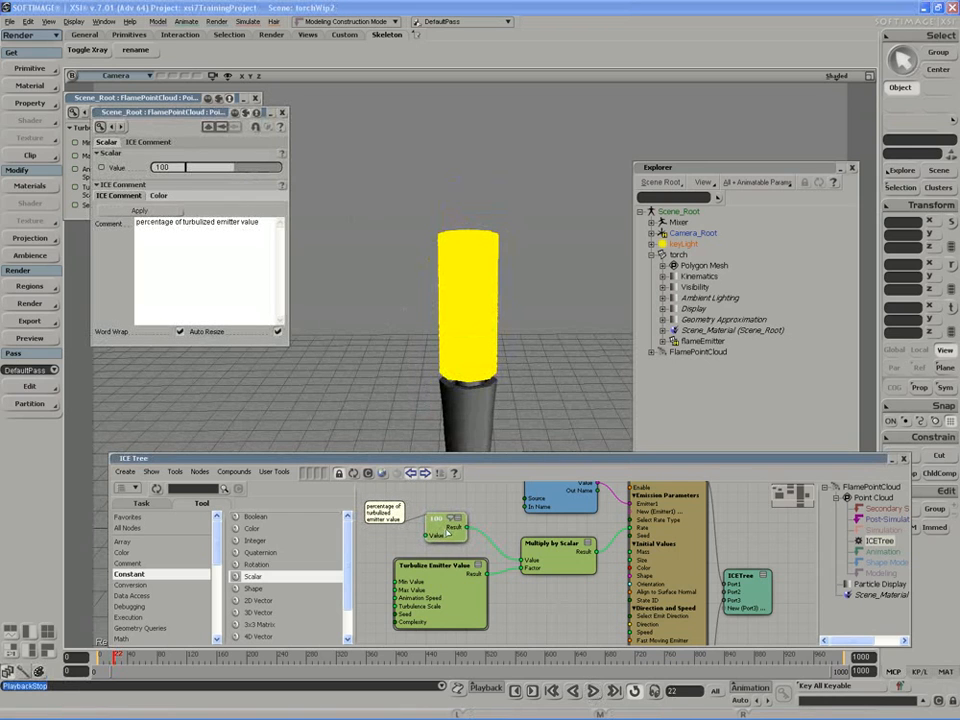
pyautogui.doubleClick(178, 167)
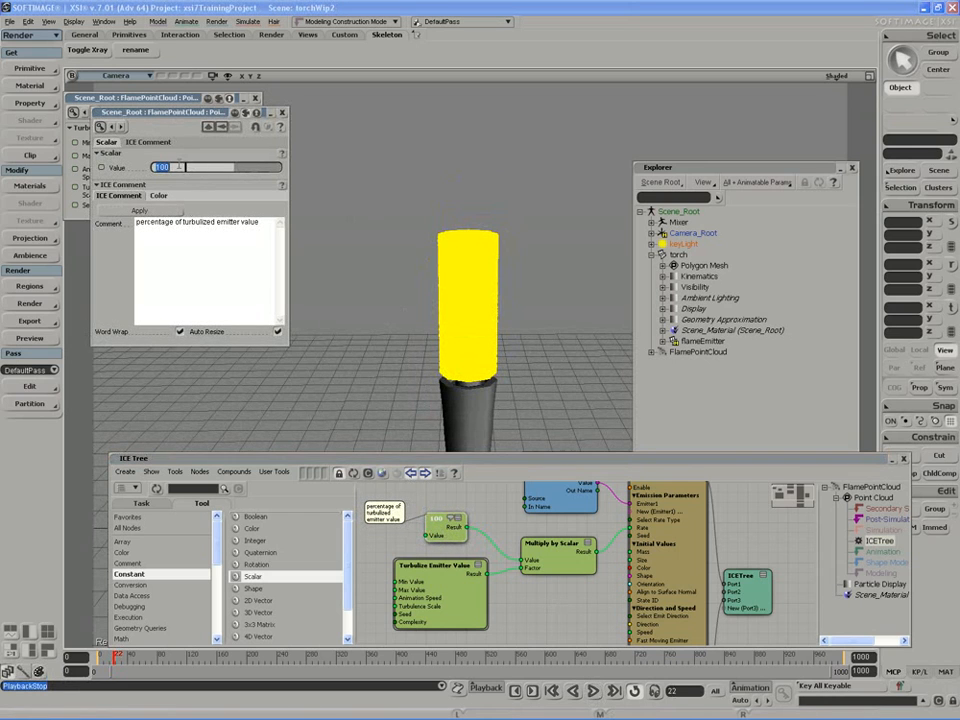
pyautogui.write('10')
pyautogui.press('Return')
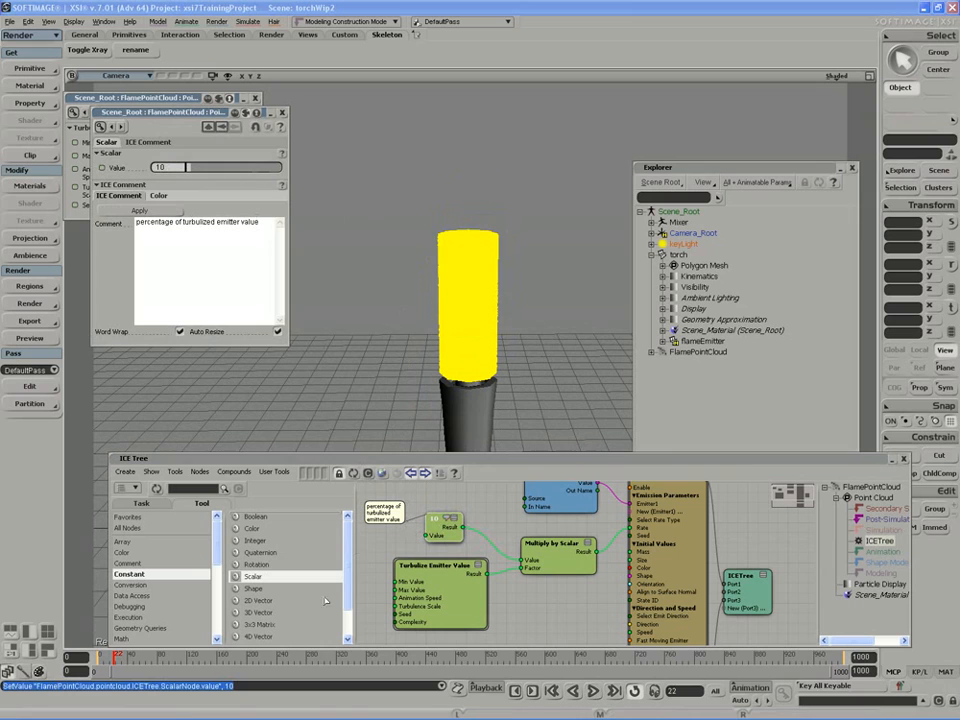
# Play the simulation with the reduced scalar and examine the particle column from several camera angles.
pyautogui.middleClick(593, 691)
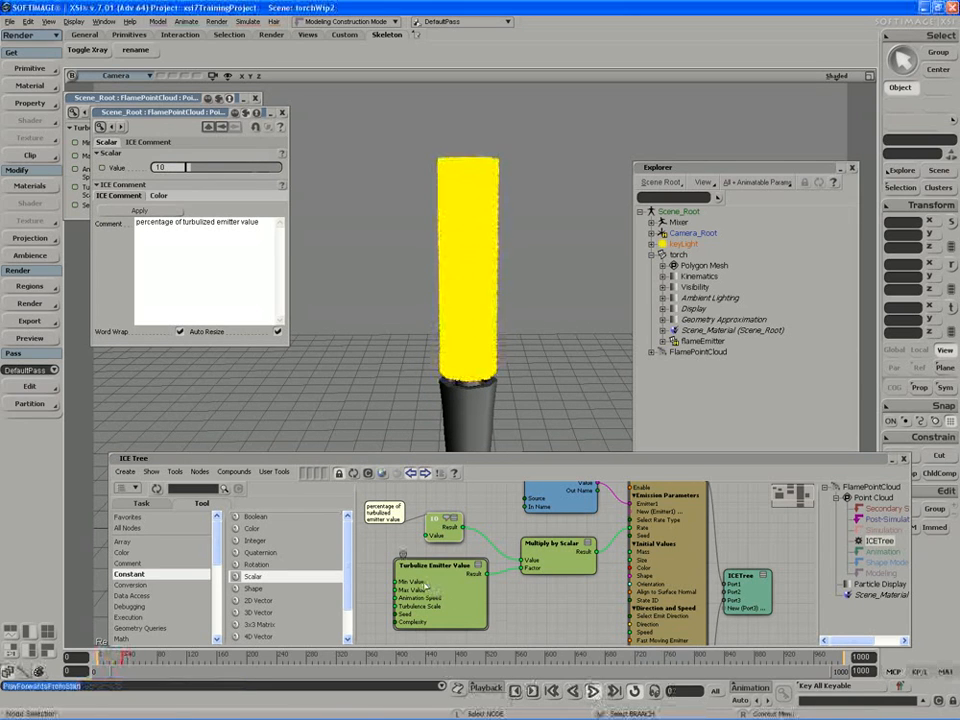
pyautogui.moveTo(425, 589); pyautogui.dragTo(431, 587)
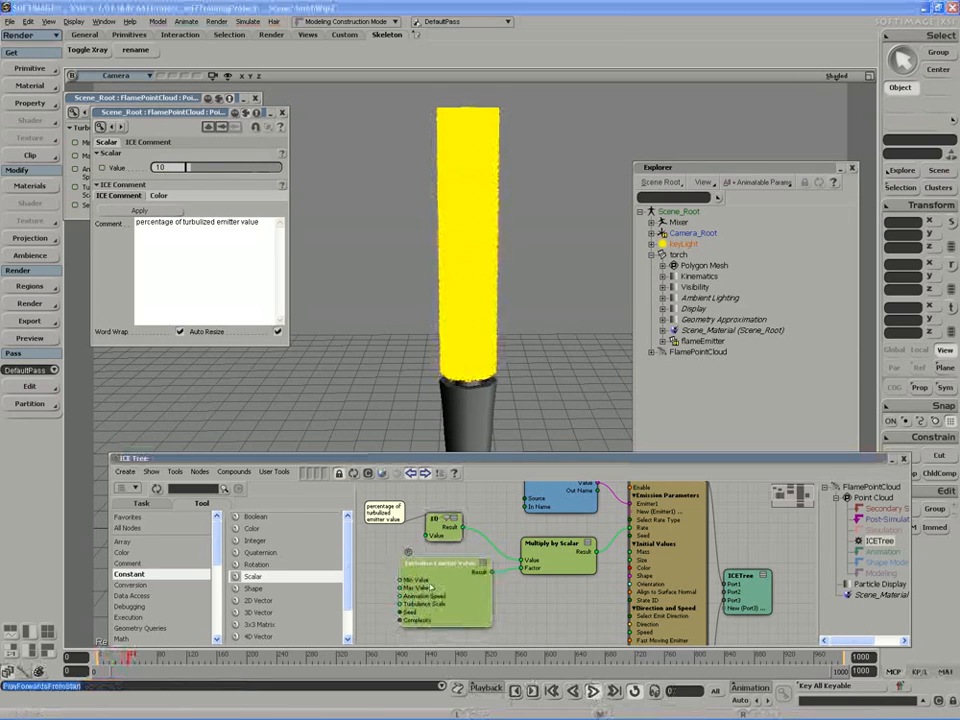
pyautogui.click(594, 691)
pyautogui.press('s')
pyautogui.moveTo(478, 295)
pyautogui.mouseDown(button='middle')
pyautogui.moveTo(454, 295)
pyautogui.moveTo(480, 295)
pyautogui.mouseUp(button='middle')
pyautogui.moveTo(480, 295); pyautogui.dragTo(459, 289)
pyautogui.moveTo(459, 289); pyautogui.dragTo(478, 289, button='middle')
pyautogui.moveTo(478, 289); pyautogui.dragTo(471, 266)
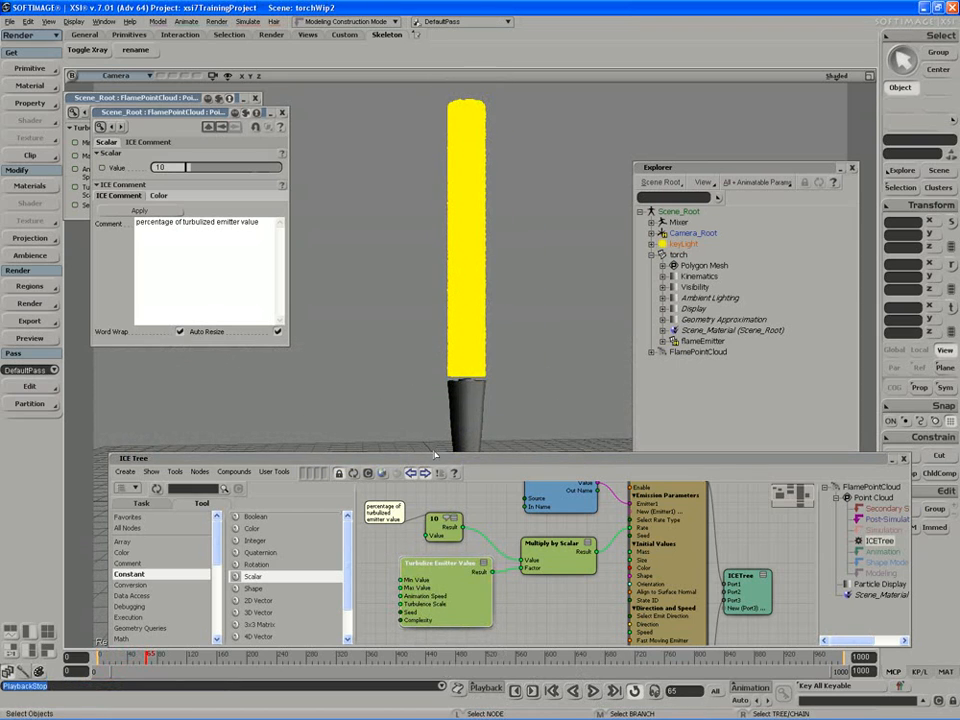
# Enlarge the ICE Tree window and arrange its nodes so the whole Emit from Surface node fits.
pyautogui.moveTo(434, 458); pyautogui.dragTo(424, 406)
pyautogui.moveTo(432, 519); pyautogui.dragTo(409, 507)
pyautogui.moveTo(549, 498); pyautogui.dragTo(538, 494, button='middle')
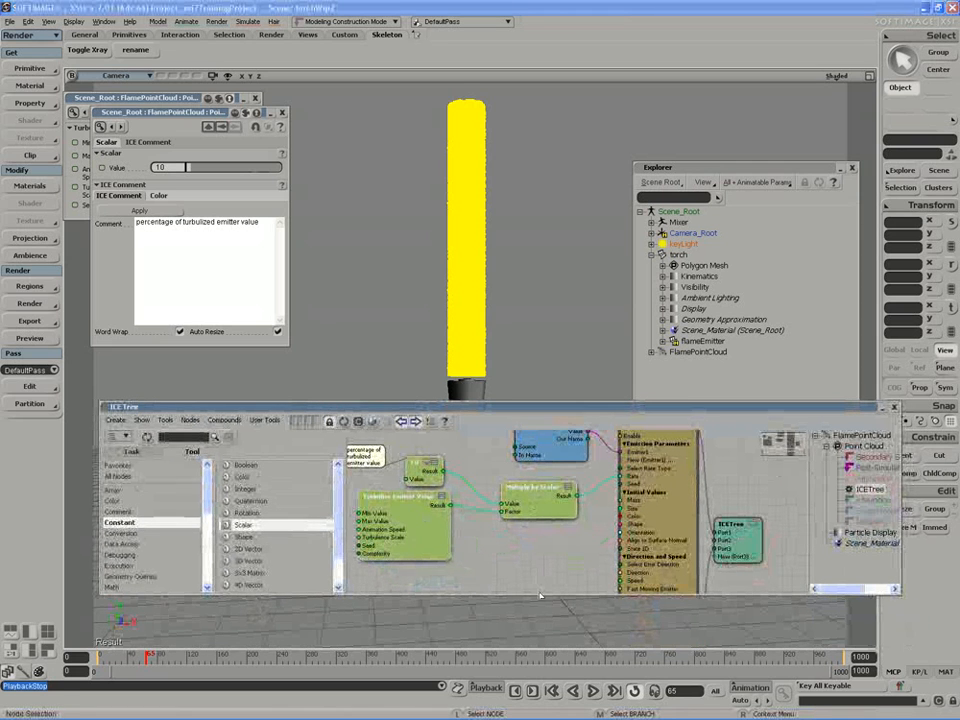
pyautogui.moveTo(537, 594); pyautogui.dragTo(537, 668)
pyautogui.moveTo(523, 606); pyautogui.dragTo(550, 630, button='middle')
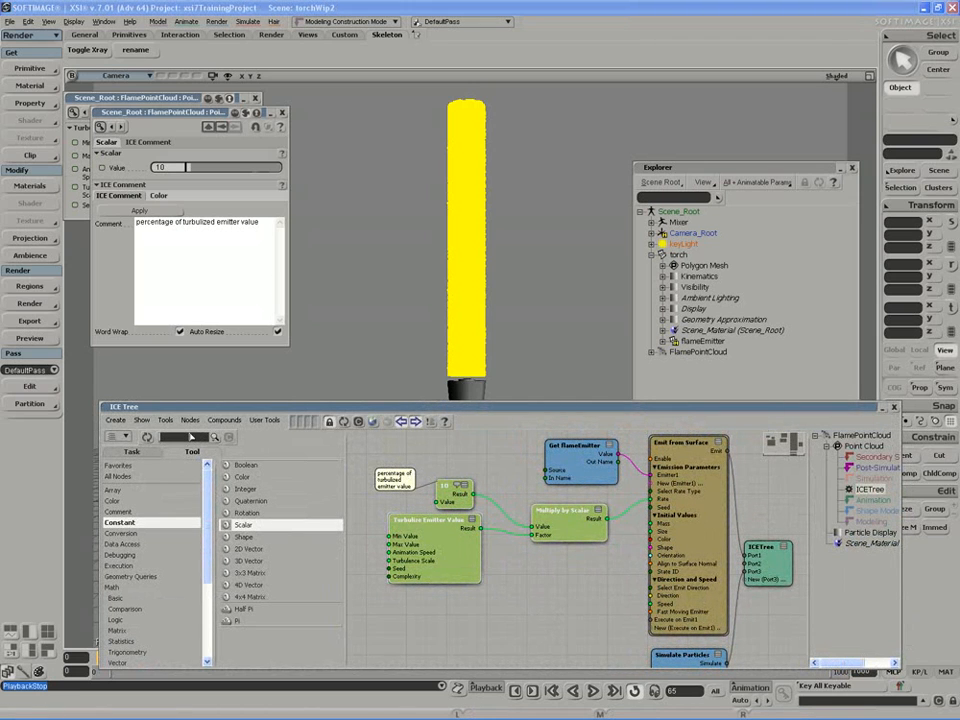
# Filter the ICE nodes by "age", add a Set Particle Age Limit node and connect it to Emit from Surface's Execute on Emit1.
pyautogui.click(190, 437)
pyautogui.write('age')
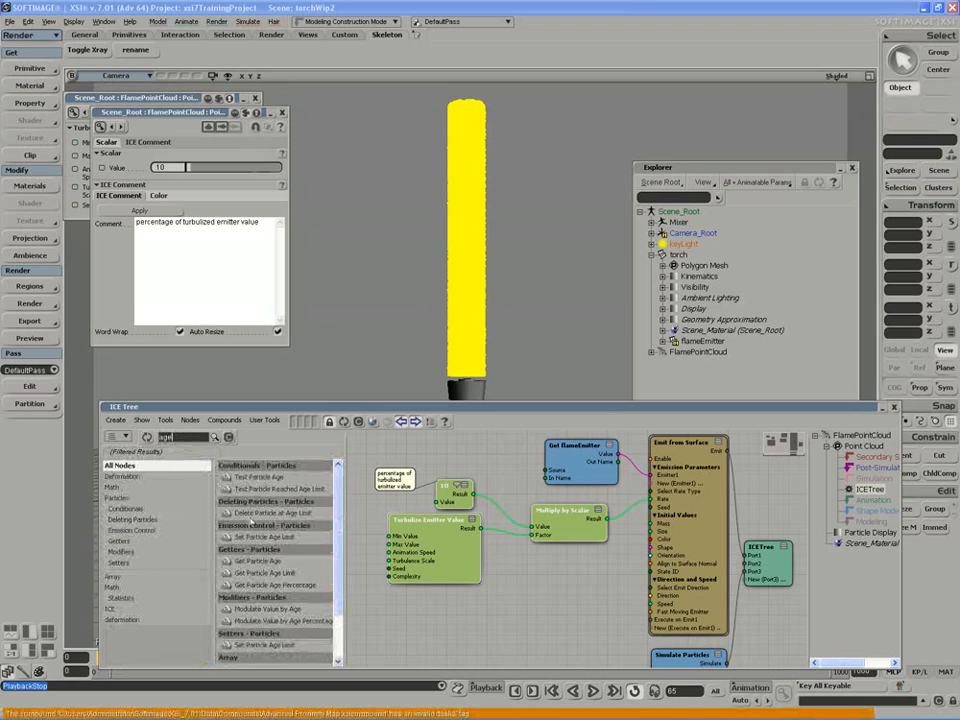
pyautogui.moveTo(262, 538); pyautogui.dragTo(397, 625)
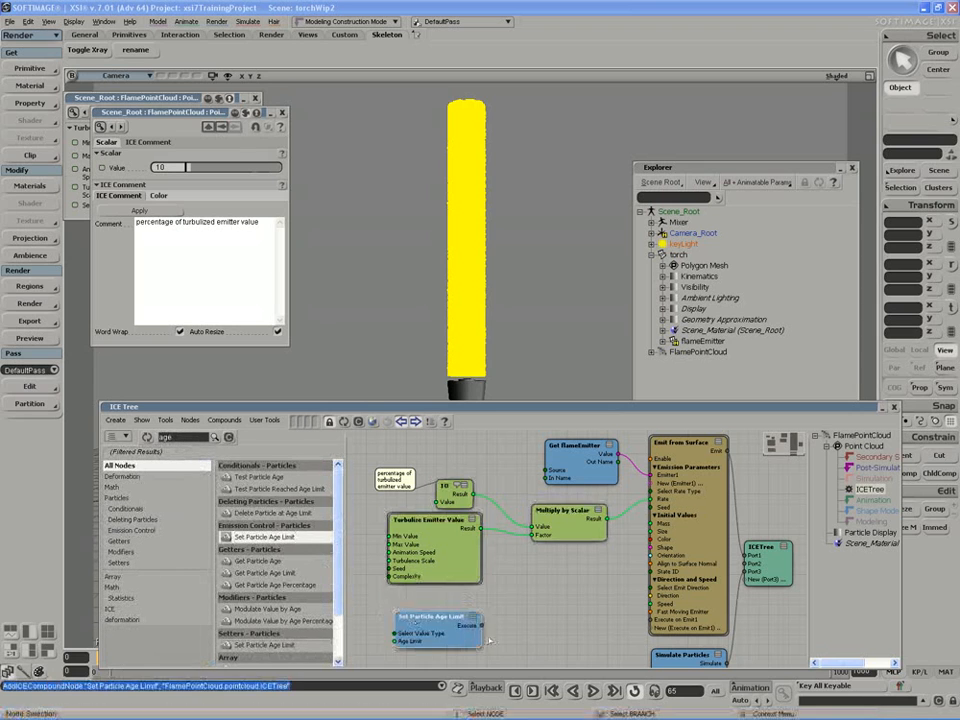
pyautogui.moveTo(482, 627); pyautogui.dragTo(652, 620)
pyautogui.moveTo(433, 630); pyautogui.dragTo(515, 588)
# Add a Delete Particle at Age Limit node above Simulate Particles and connect its Execute output to the ICETree node's Port2.
pyautogui.moveTo(268, 512); pyautogui.dragTo(497, 643)
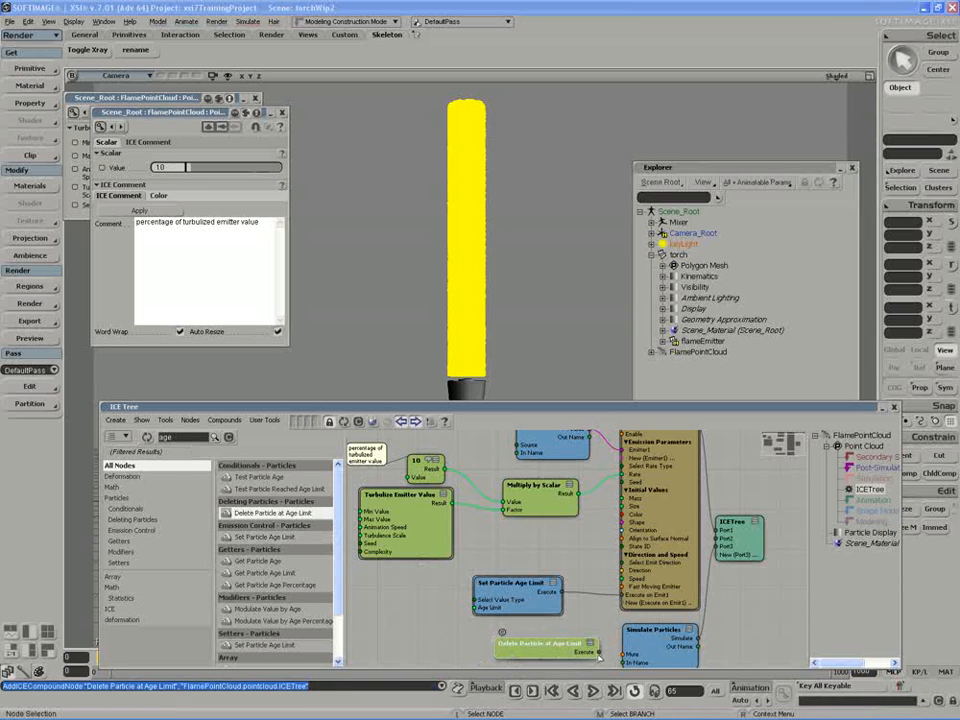
pyautogui.moveTo(730, 547); pyautogui.dragTo(808, 550)
pyautogui.press('z')
pyautogui.moveTo(720, 649); pyautogui.dragTo(675, 602)
pyautogui.moveTo(675, 602); pyautogui.dragTo(651, 611, button='right')
pyautogui.moveTo(652, 611); pyautogui.dragTo(628, 664)
pyautogui.moveTo(516, 592); pyautogui.dragTo(623, 617)
# Move the Set Particle Age Limit node closer to Emit from Surface, leaving room for a node feeding its age limit.
pyautogui.press('z')
pyautogui.moveTo(571, 596); pyautogui.dragTo(604, 596)
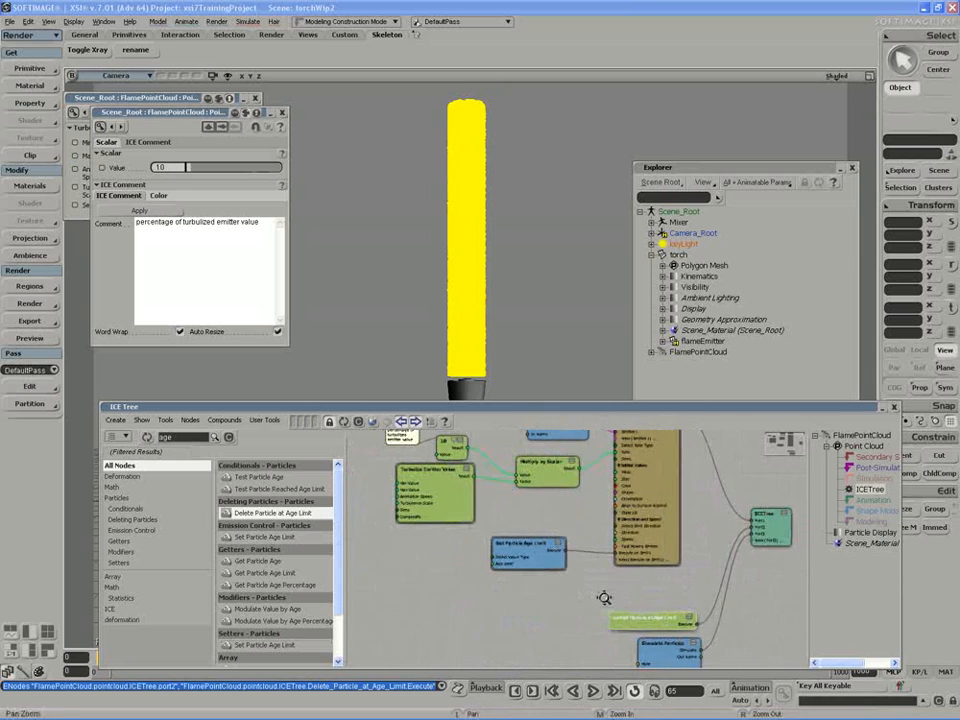
pyautogui.moveTo(604, 596); pyautogui.dragTo(540, 596, button='middle')
pyautogui.moveTo(540, 596); pyautogui.dragTo(569, 595)
pyautogui.moveTo(522, 559); pyautogui.dragTo(568, 560)
pyautogui.press('z')
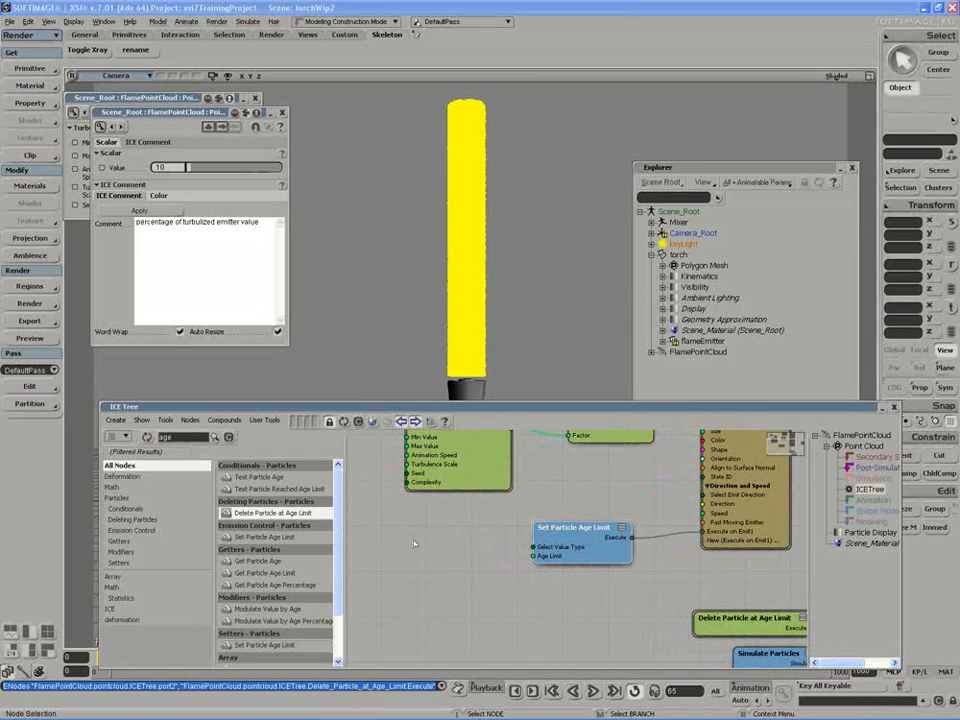
# Filter the ICE nodes by "range", add a Turbulize Value by Range node and connect its Value to Set Particle Age Limit's Age Limit.
pyautogui.doubleClick(191, 440)
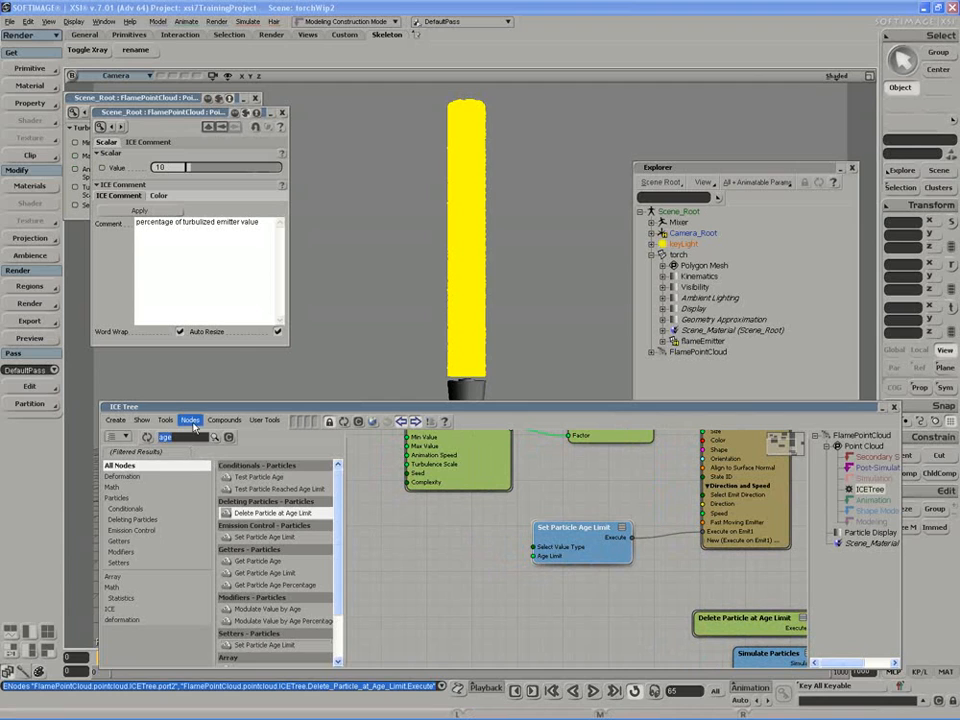
pyautogui.write('rang')
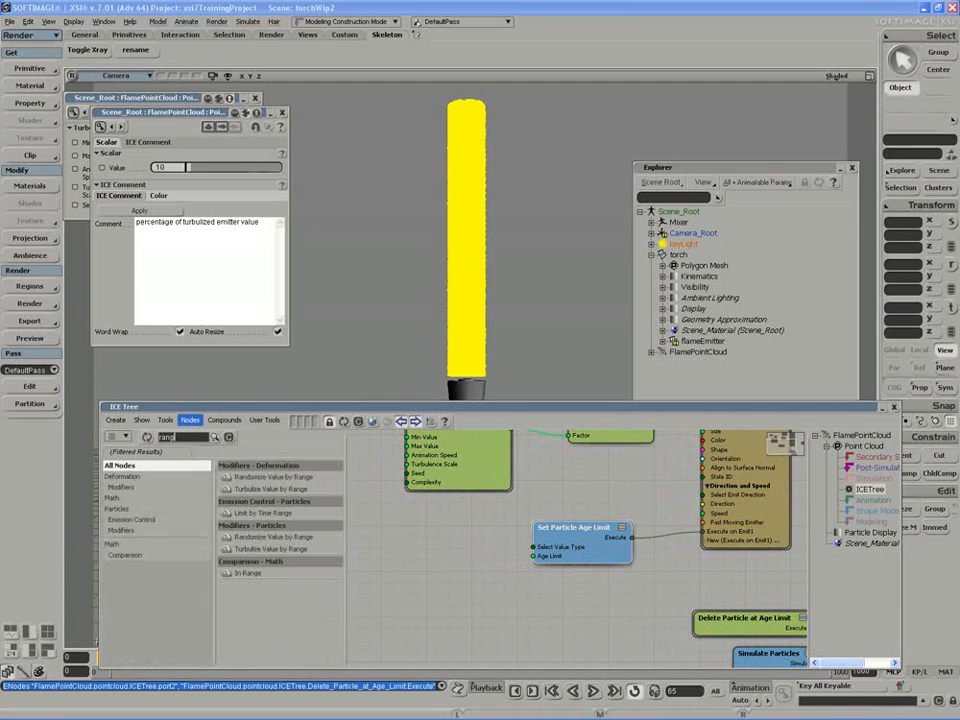
pyautogui.click(270, 488)
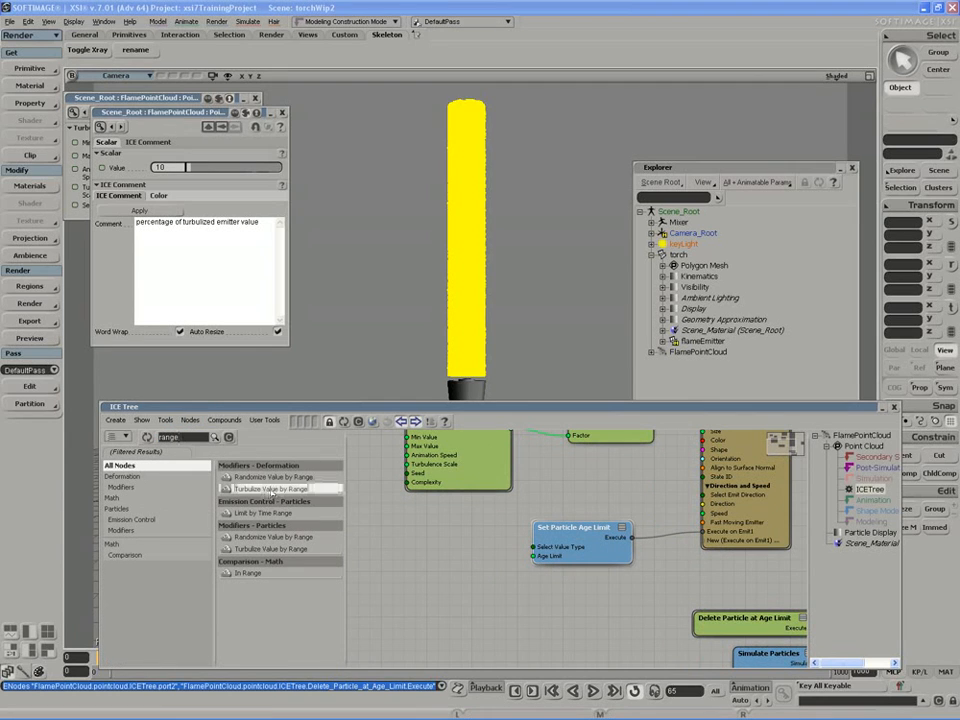
pyautogui.moveTo(270, 488); pyautogui.dragTo(380, 543)
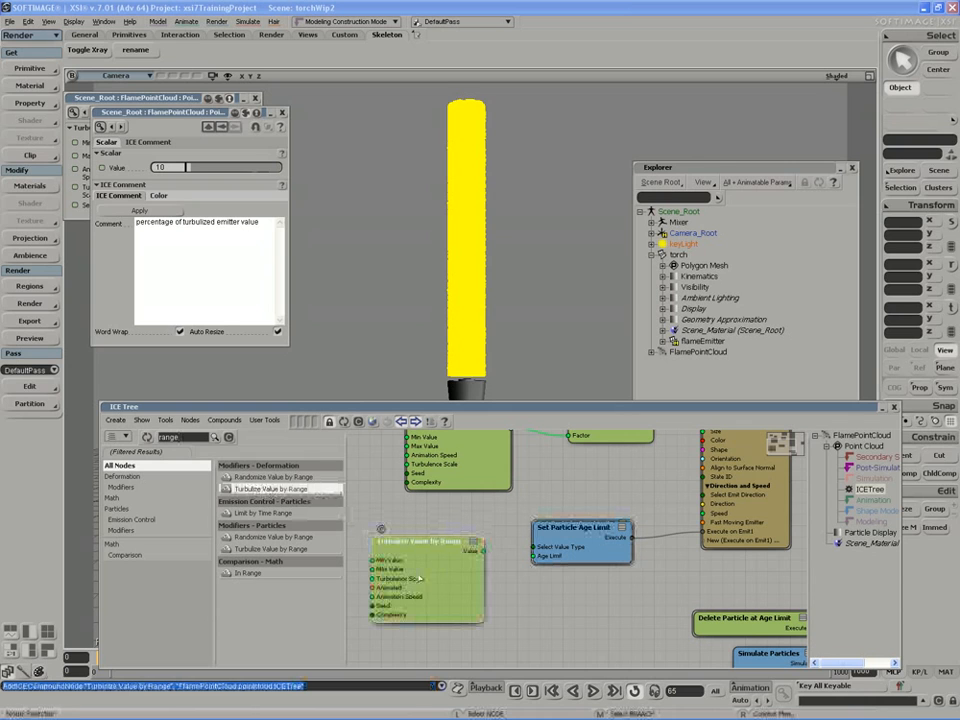
pyautogui.moveTo(435, 331); pyautogui.dragTo(463, 373, button='middle')
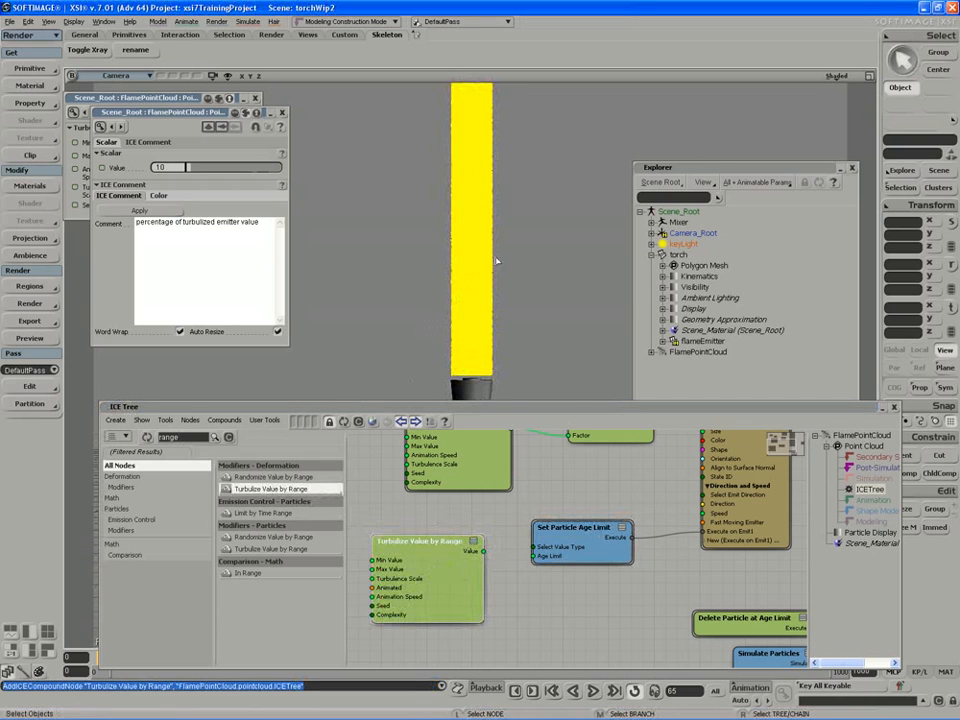
pyautogui.moveTo(483, 551); pyautogui.dragTo(566, 526)
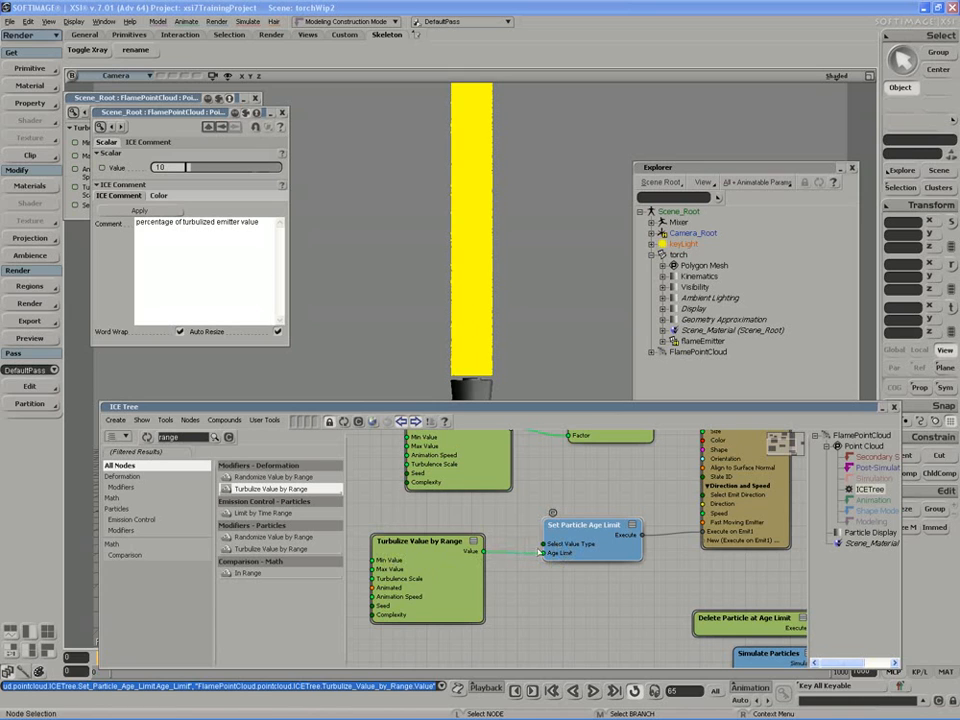
# Set the new Turbulize Value by Range node's Min Value to -1 and Max Value to 3, and play the simulation from the start.
pyautogui.doubleClick(430, 563)
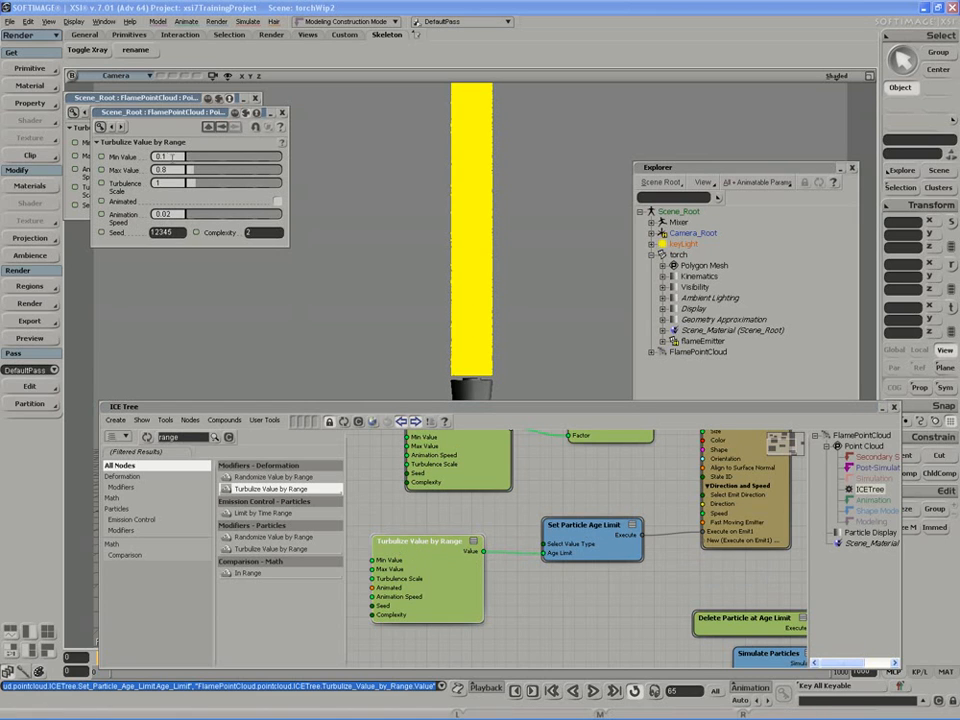
pyautogui.click(165, 157)
pyautogui.write('-1')
pyautogui.press('Return')
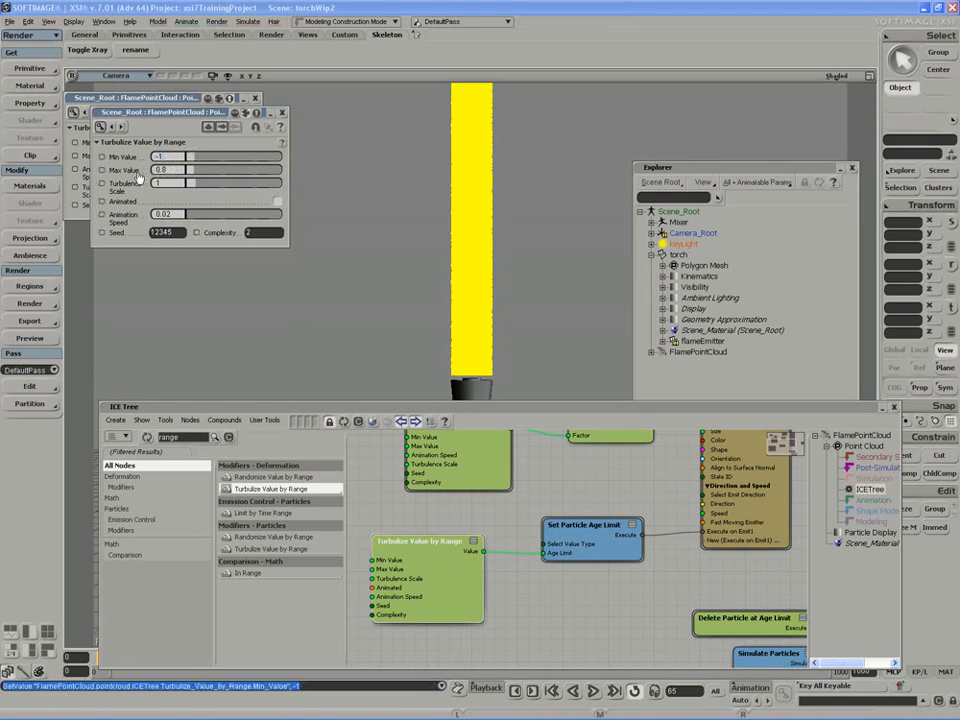
pyautogui.click(156, 167)
pyautogui.write('3')
pyautogui.press('Return')
pyautogui.click(594, 691)
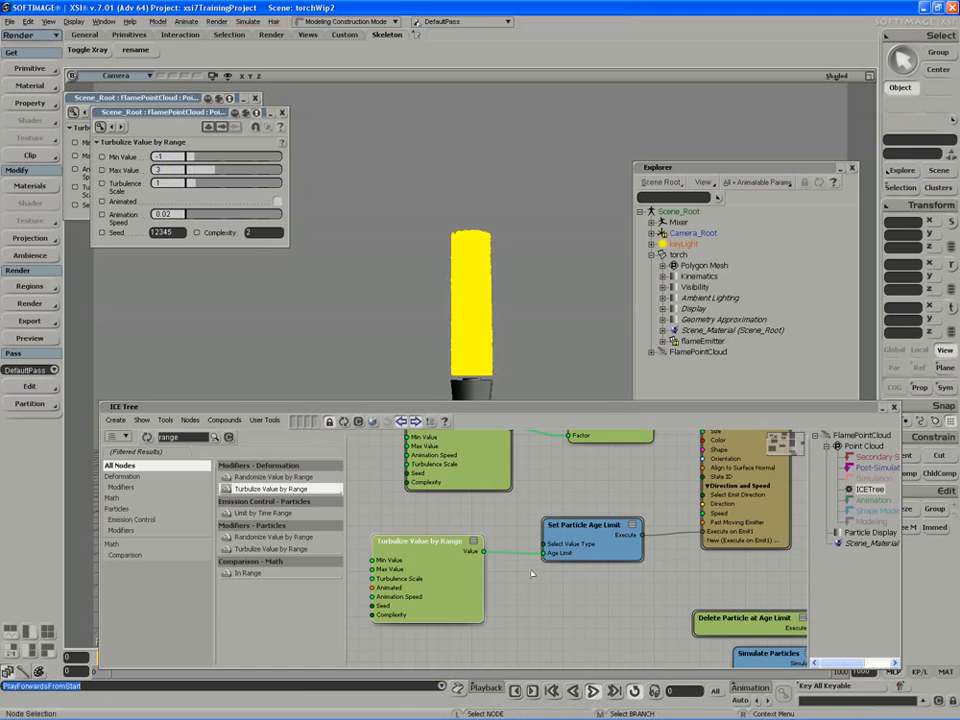
pyautogui.press('s')
pyautogui.moveTo(402, 248); pyautogui.dragTo(418, 274)
pyautogui.moveTo(418, 274); pyautogui.dragTo(435, 251, button='middle')
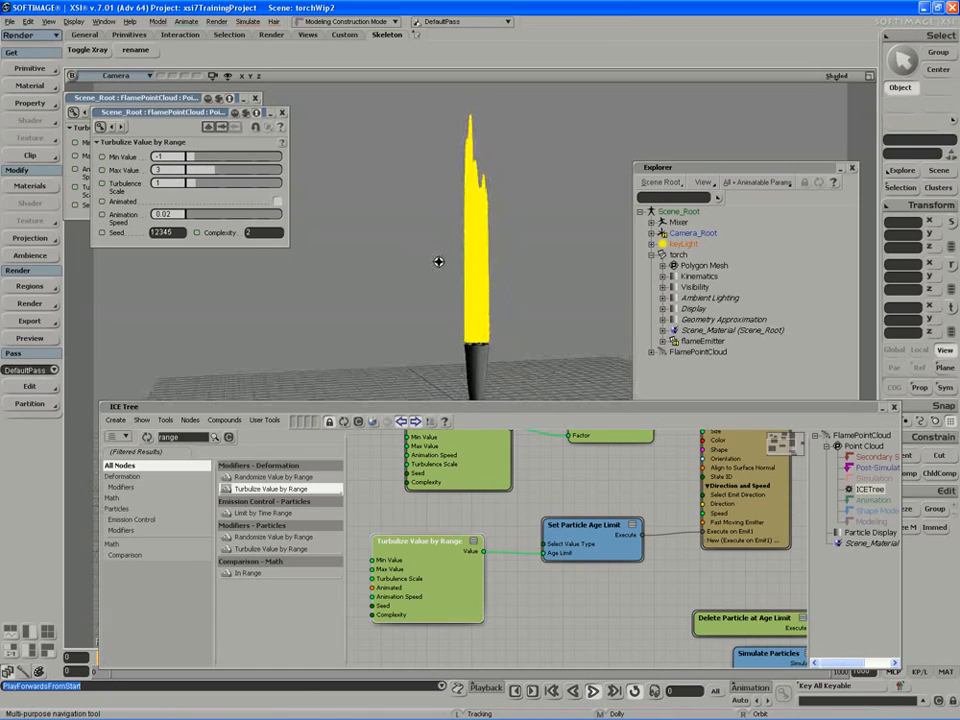
pyautogui.moveTo(463, 285); pyautogui.dragTo(460, 283)
pyautogui.press('space')
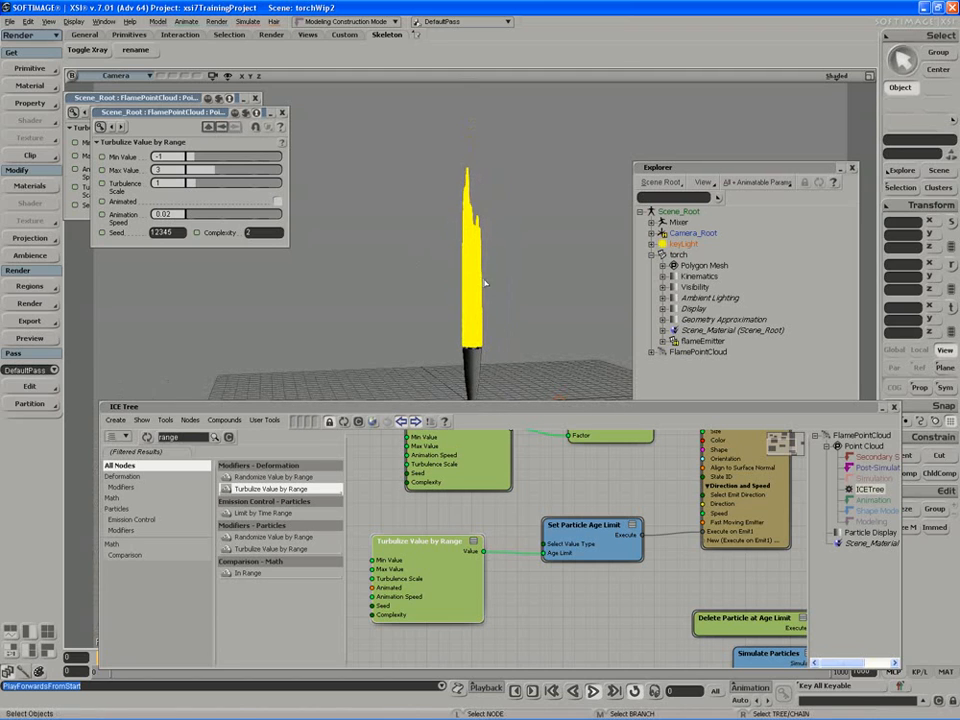
# Shorten the flame by setting the age-limit turbulence's Max Value to 1, and inspect it around the torch head.
pyautogui.doubleClick(163, 170)
pyautogui.write('1')
pyautogui.press('Return')
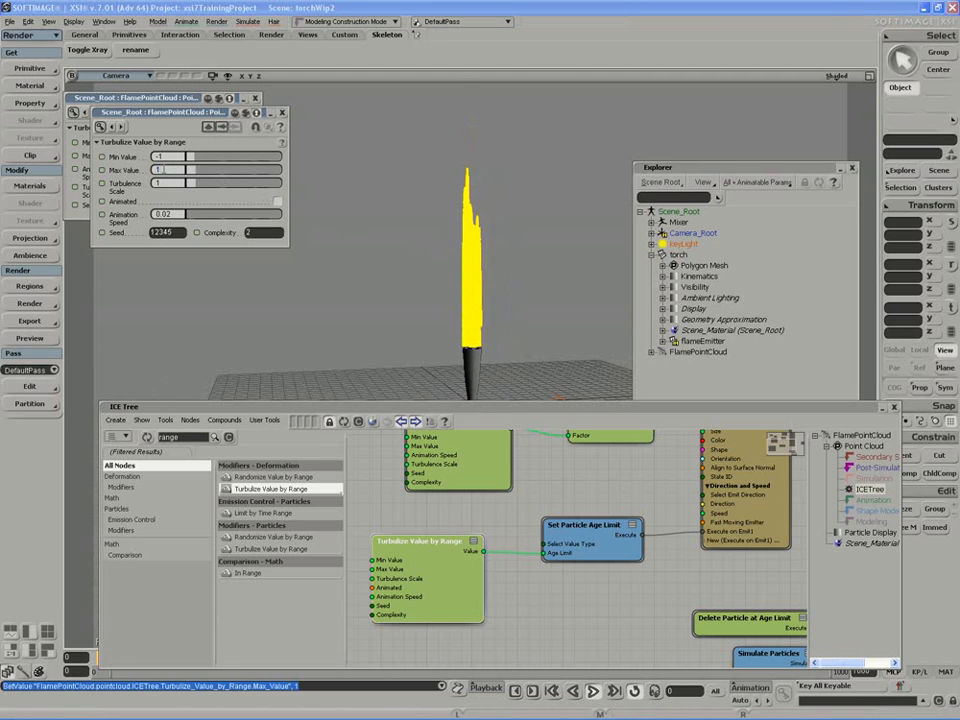
pyautogui.press('s')
pyautogui.moveTo(459, 351); pyautogui.dragTo(403, 302)
pyautogui.moveTo(403, 302); pyautogui.dragTo(356, 289, button='middle')
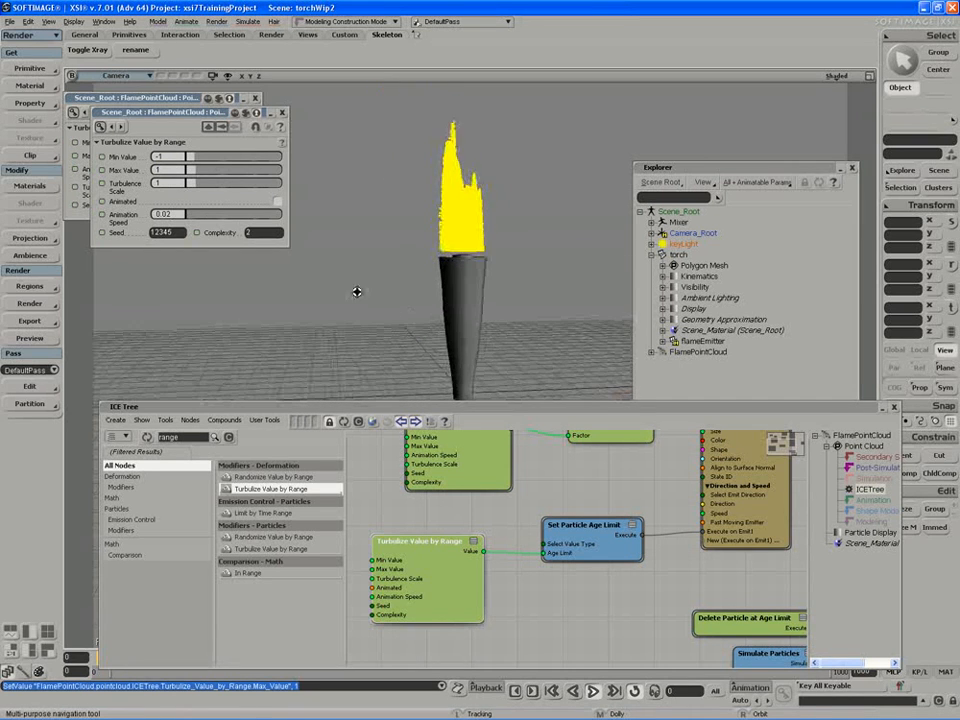
# Enable Animated on the age-limit turbulence with an Animation Speed of about 1.447, comparing the flame with animation off and on.
pyautogui.click(277, 202)
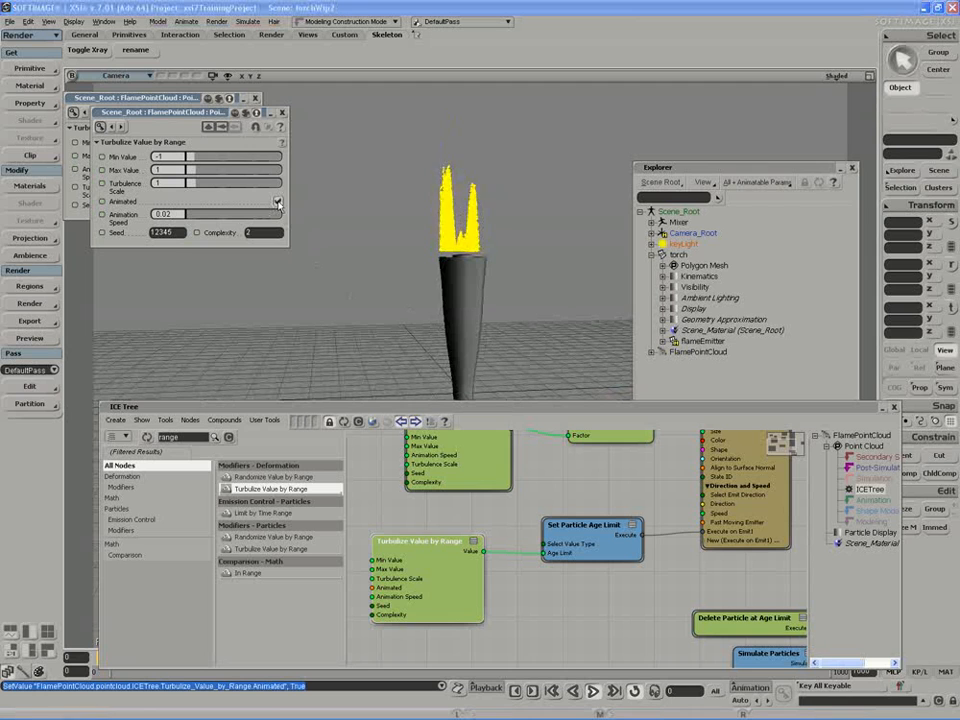
pyautogui.moveTo(185, 214); pyautogui.dragTo(201, 216)
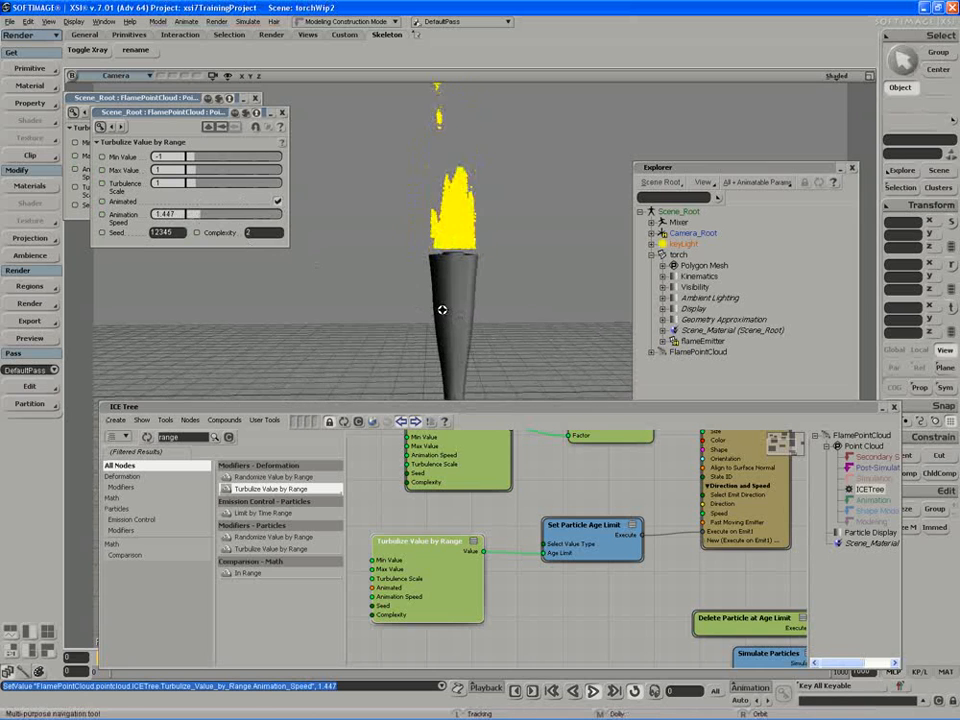
pyautogui.click(277, 202)
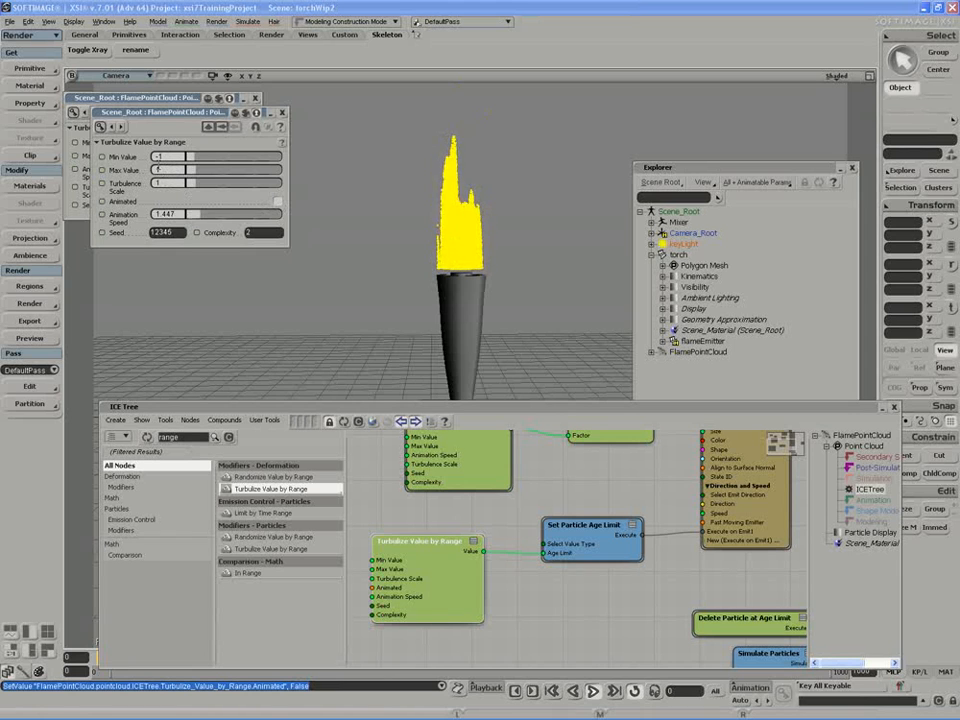
pyautogui.click(276, 202)
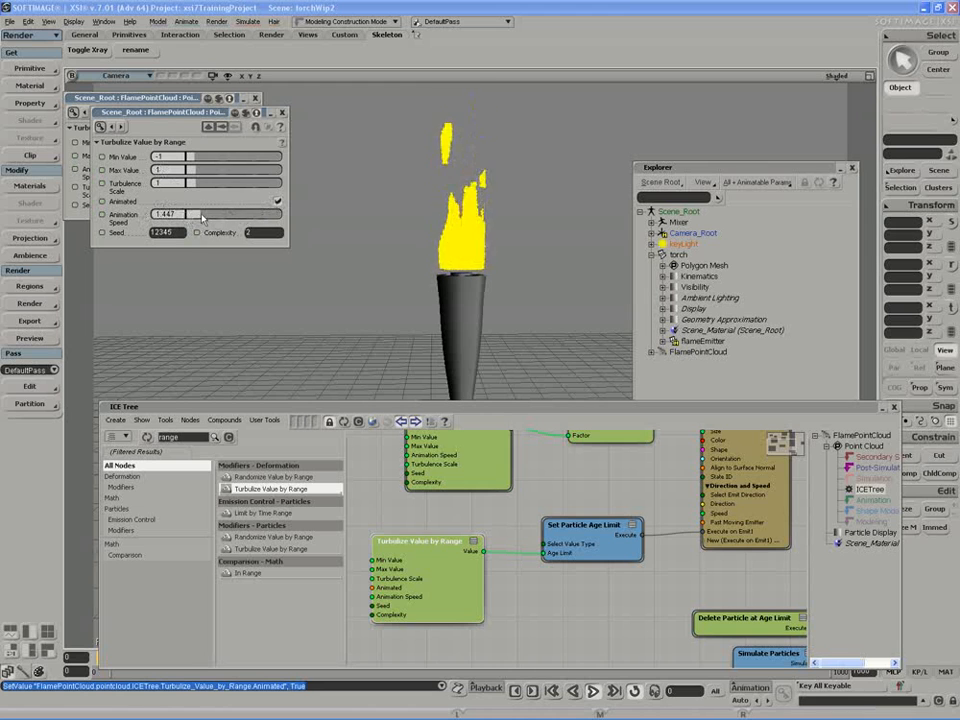
# Try an Animation Speed of about 2.173 for the age-limit turbulence and replay the simulation from the start.
pyautogui.moveTo(195, 218); pyautogui.dragTo(205, 219)
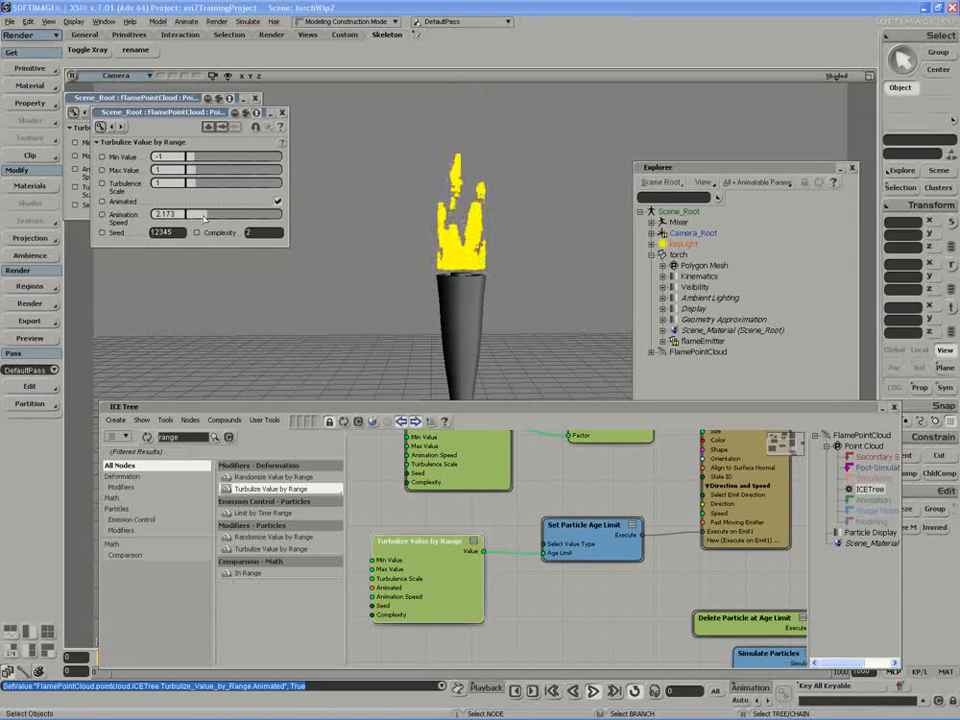
pyautogui.press('Escape')
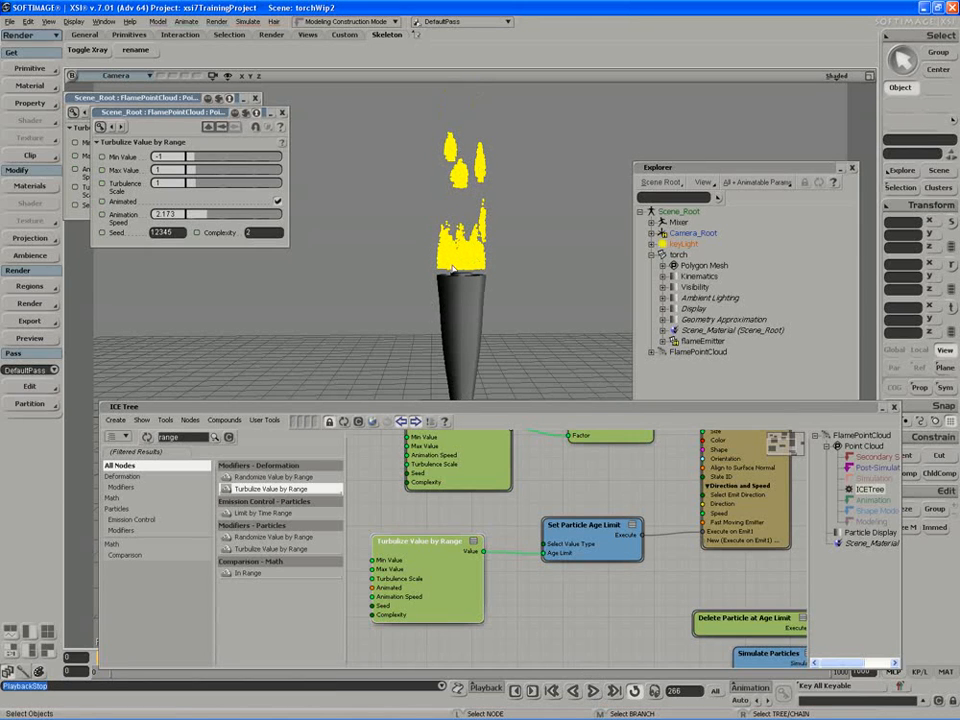
pyautogui.press('F5')
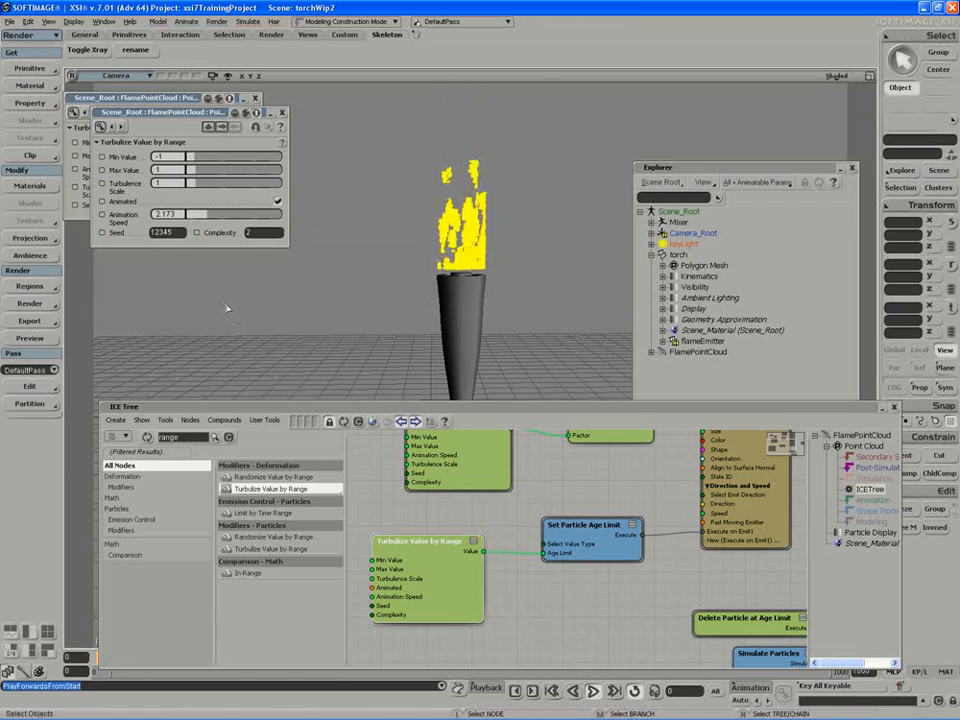
# Try slower Animation Speeds of about 0.252, 0.531, 0.827 and 1.173 for the age-limit turbulence during playback.
pyautogui.moveTo(205, 214); pyautogui.dragTo(188, 215)
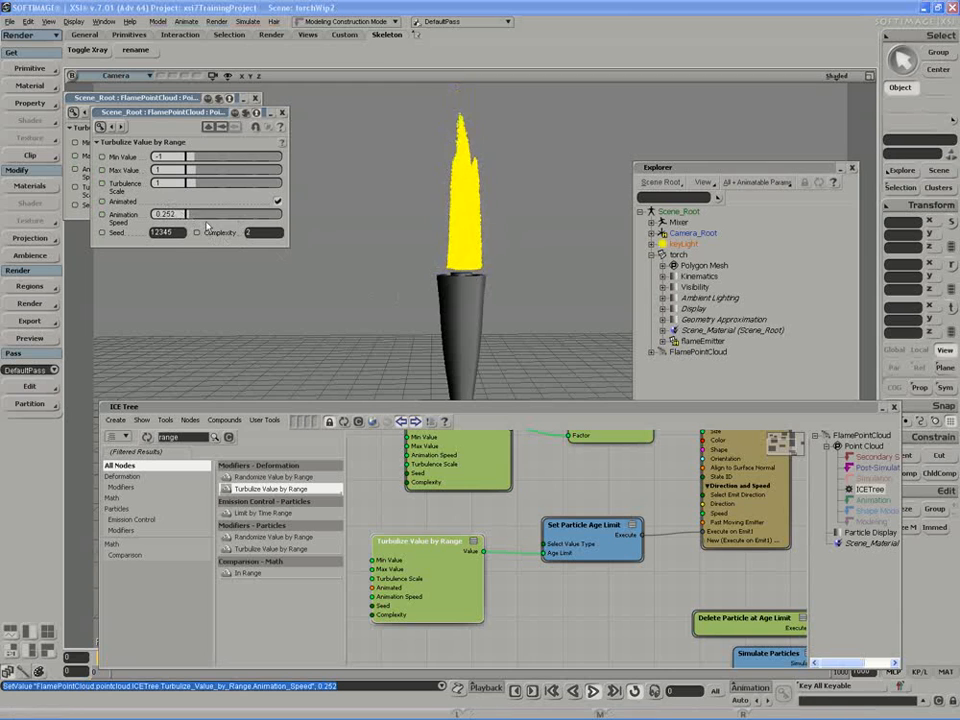
pyautogui.moveTo(188, 214); pyautogui.dragTo(252, 223)
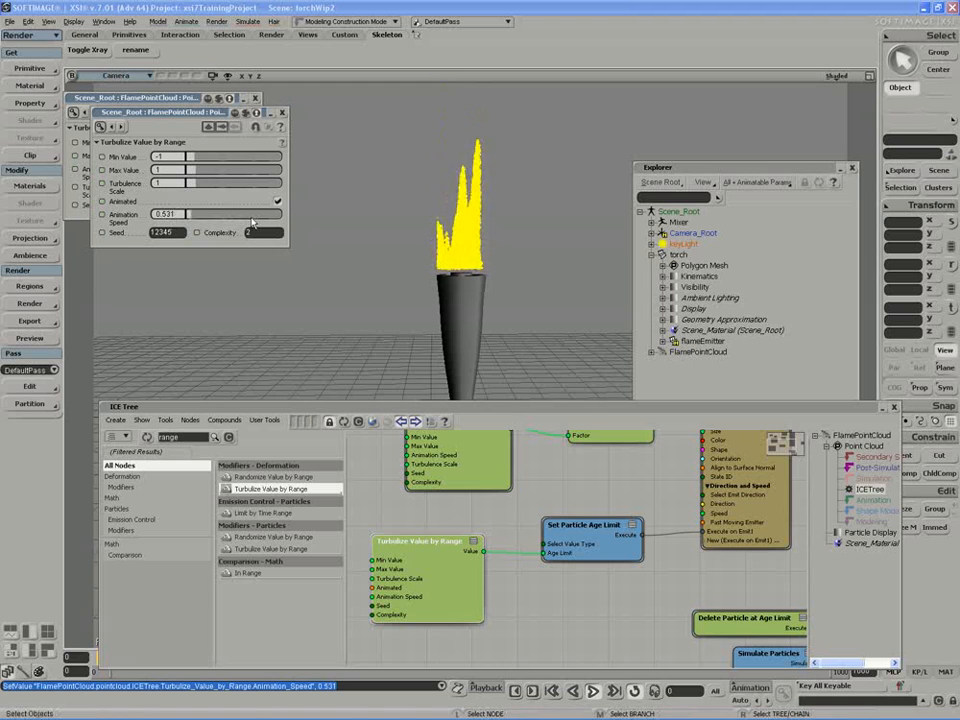
pyautogui.keyDown('shift'); pyautogui.moveTo(195, 214); pyautogui.dragTo(256, 219); pyautogui.keyUp('shift')
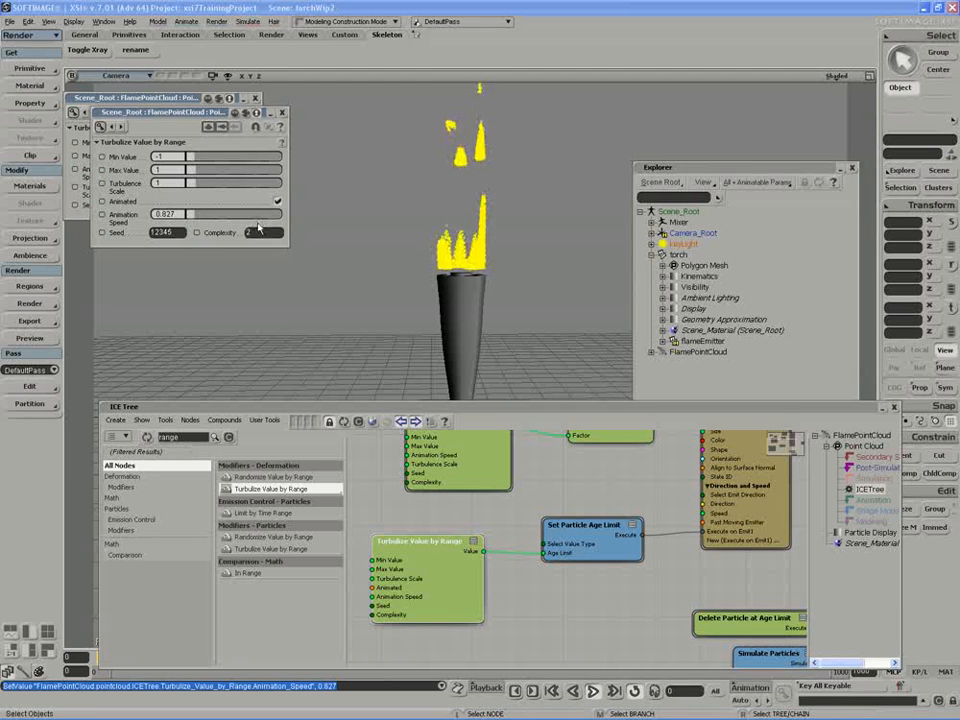
pyautogui.keyDown('shift'); pyautogui.moveTo(181, 207); pyautogui.dragTo(264, 219); pyautogui.keyUp('shift')
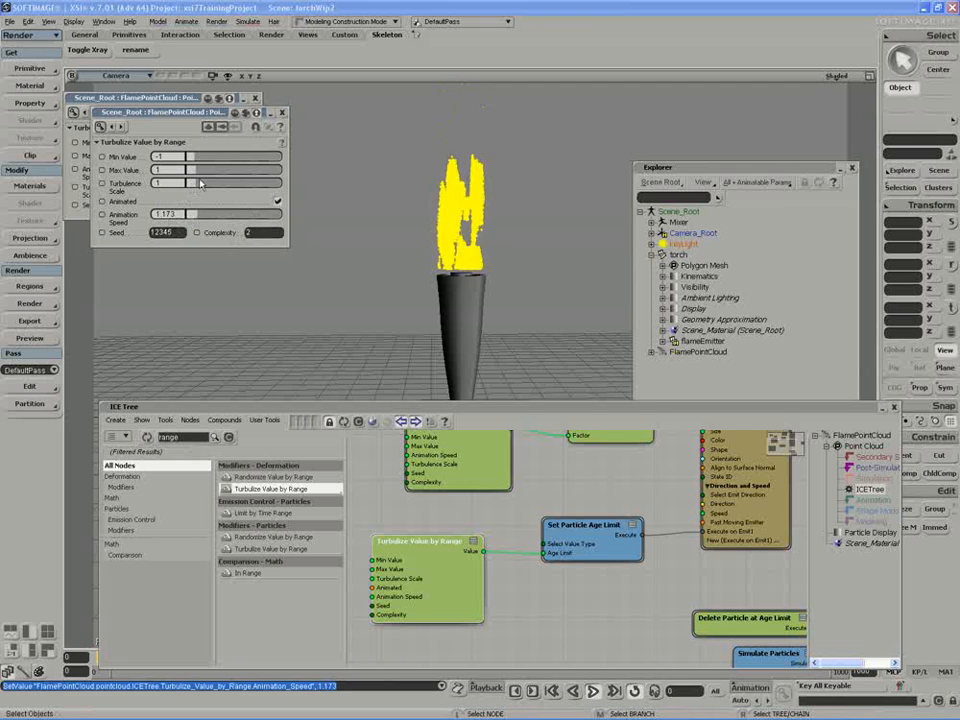
# Try a Turbulence Scale of about 0.189 with an Animation Speed of about 2.579, and inspect the finer flame.
pyautogui.moveTo(199, 184); pyautogui.dragTo(190, 186)
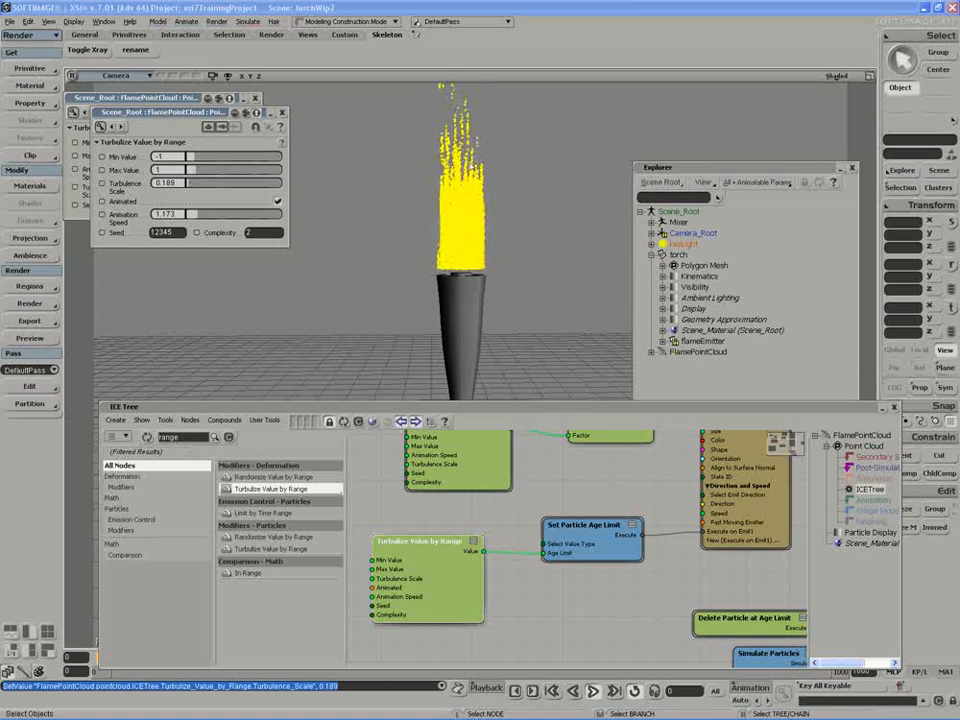
pyautogui.moveTo(191, 215); pyautogui.dragTo(211, 218)
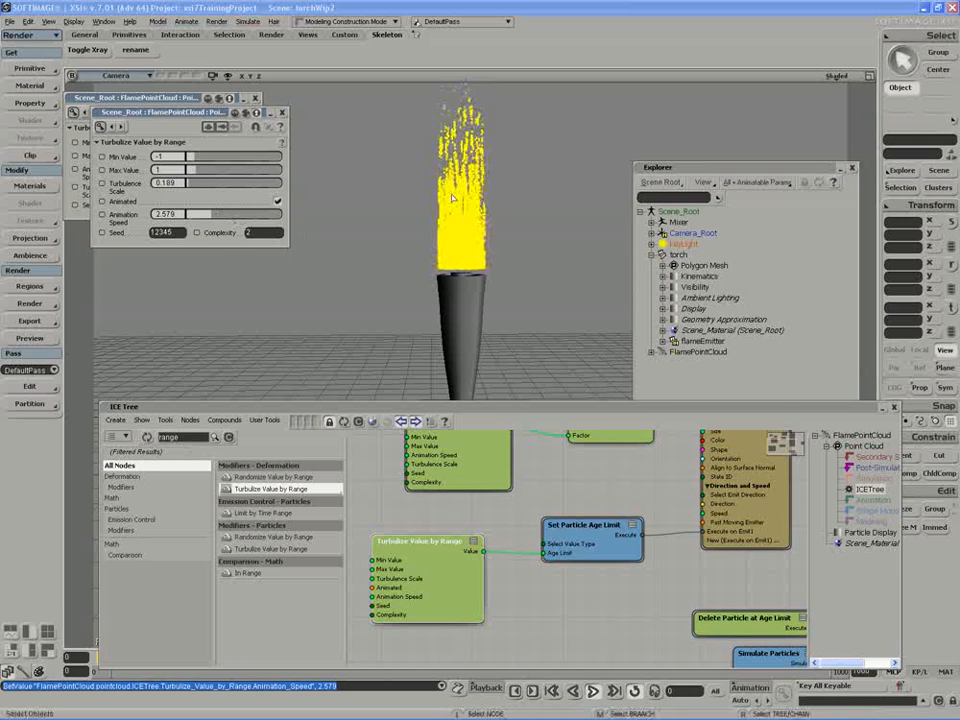
pyautogui.press('s')
pyautogui.moveTo(424, 204); pyautogui.dragTo(403, 255)
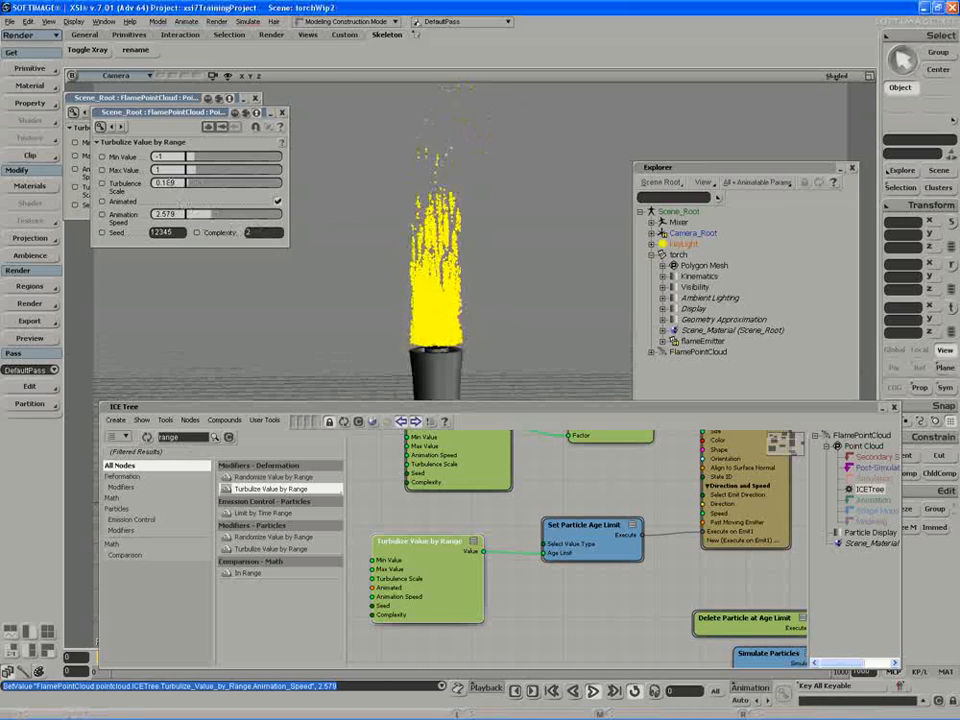
pyautogui.press('s')
pyautogui.moveTo(408, 364); pyautogui.dragTo(407, 329)
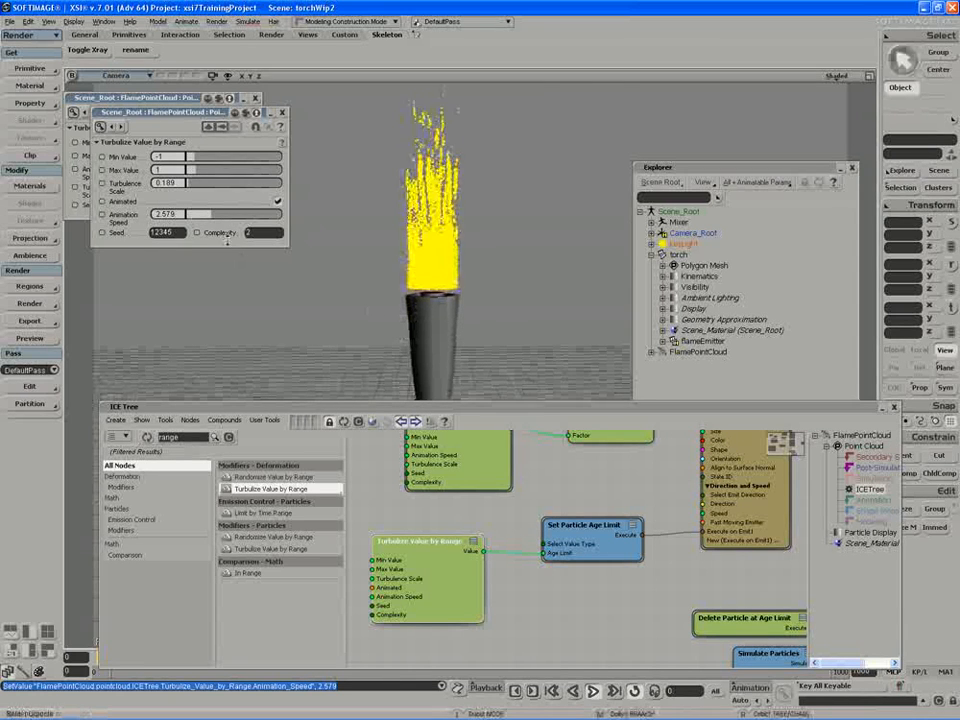
# Try a Turbulence Scale of 2, reduce the Animation Speed to about 1.447, and lower the scale to 1.5.
pyautogui.moveTo(177, 183); pyautogui.dragTo(155, 183)
pyautogui.write('2')
pyautogui.press('Return')
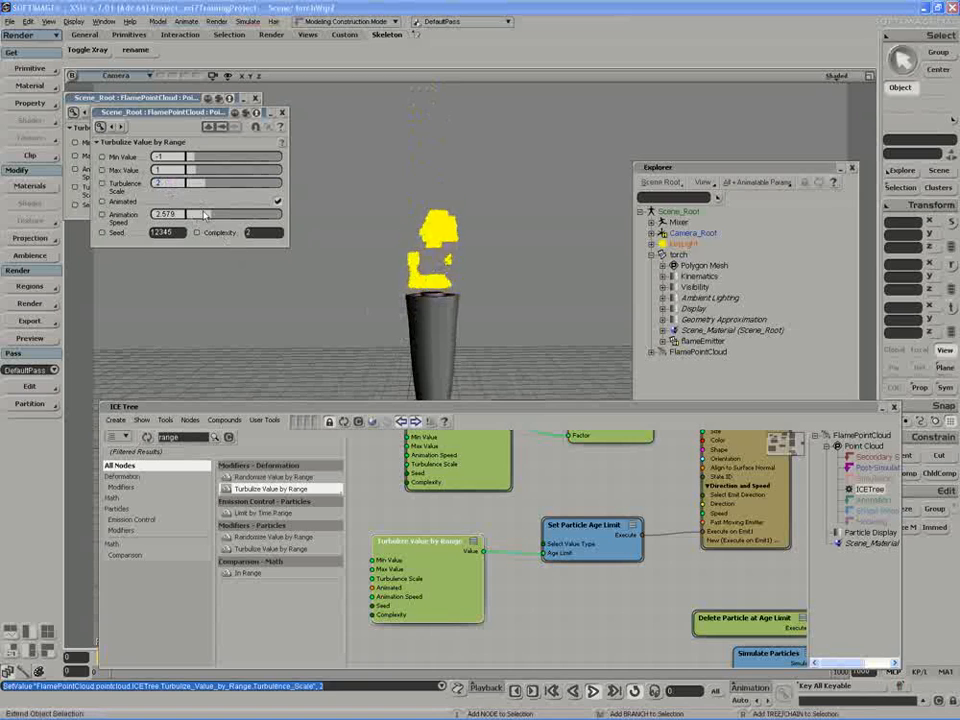
pyautogui.click(209, 218)
pyautogui.moveTo(208, 218); pyautogui.dragTo(186, 187)
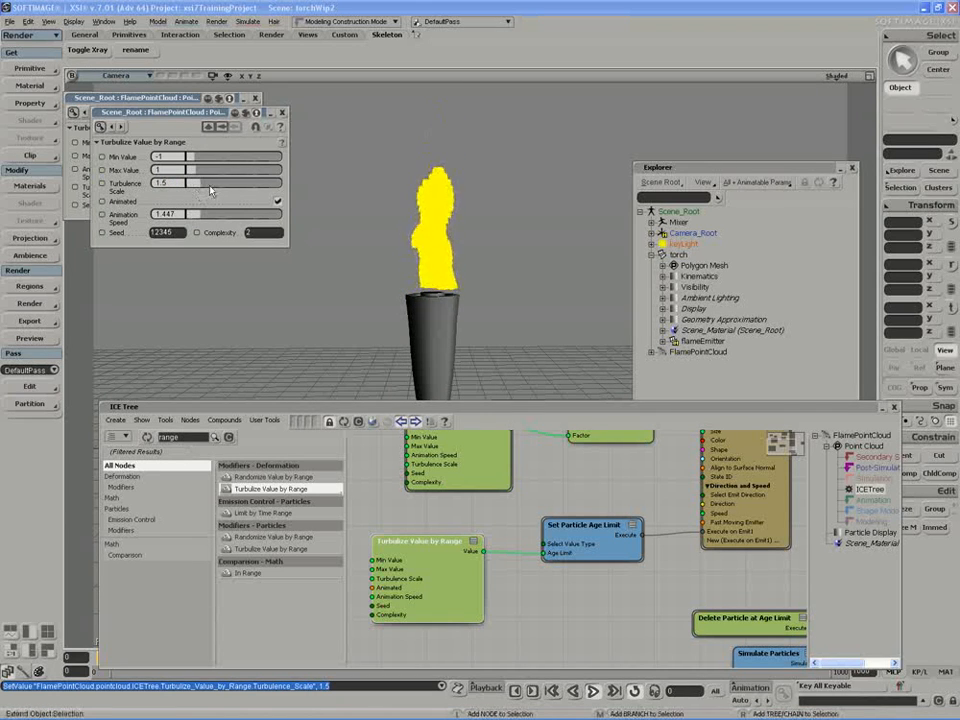
# Set the age-limit turbulence's Animation Speed to about 2.893 and Turbulence Scale to about 0.692, and inspect the flame from several distances.
pyautogui.keyDown('shift'); pyautogui.moveTo(208, 188); pyautogui.dragTo(216, 218); pyautogui.keyUp('shift')
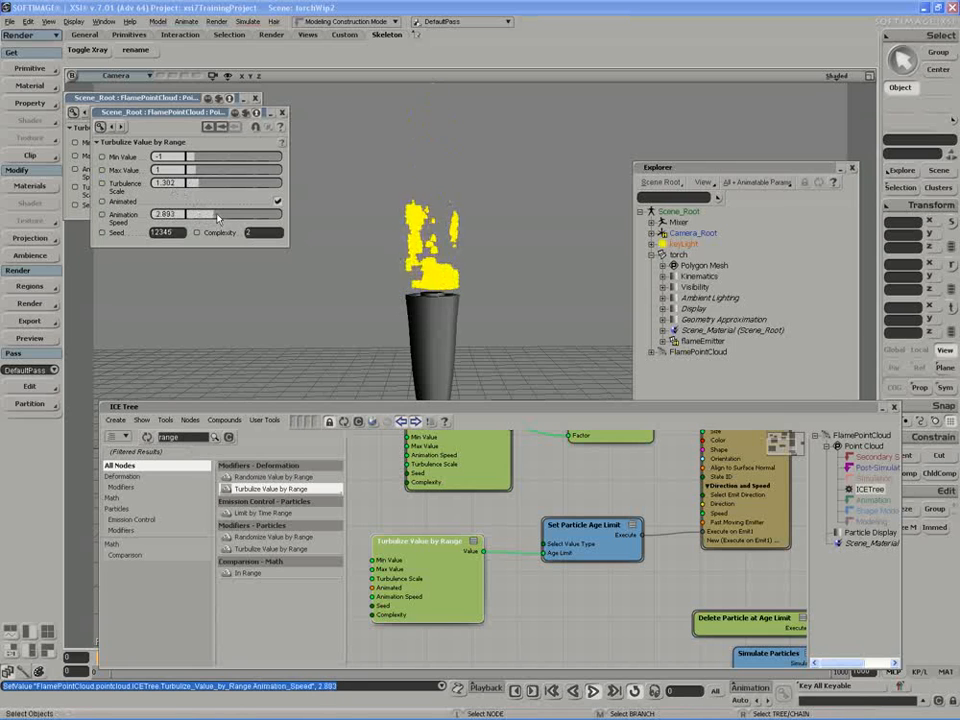
pyautogui.press('s')
pyautogui.moveTo(470, 346)
pyautogui.mouseDown(button='right')
pyautogui.moveTo(448, 306)
pyautogui.moveTo(445, 322)
pyautogui.moveTo(470, 356)
pyautogui.mouseUp(button='right')
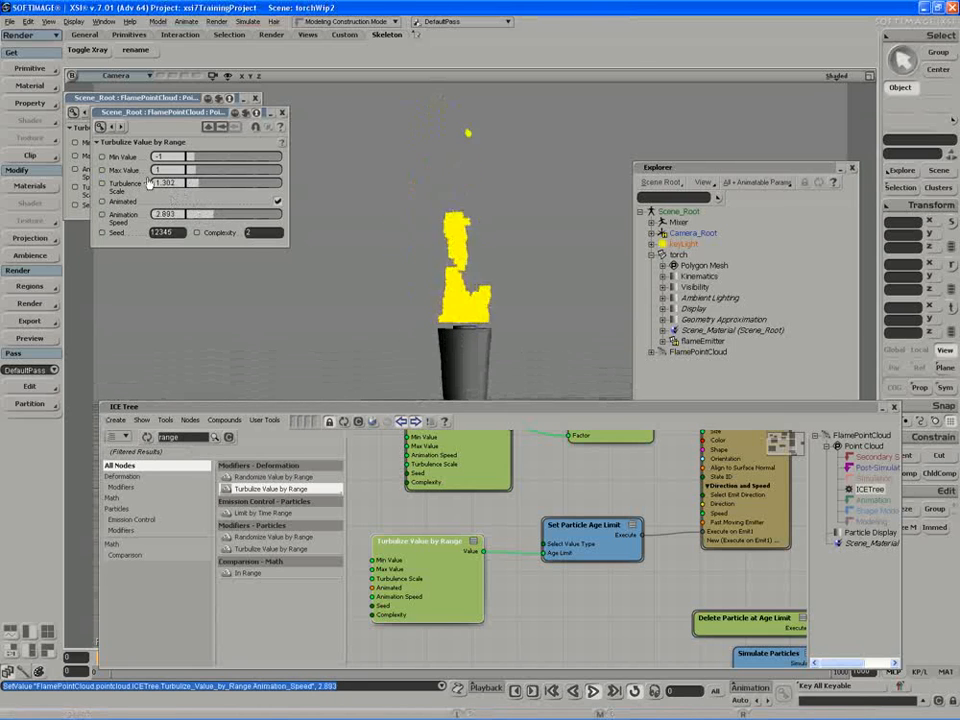
pyautogui.moveTo(200, 186); pyautogui.dragTo(194, 186)
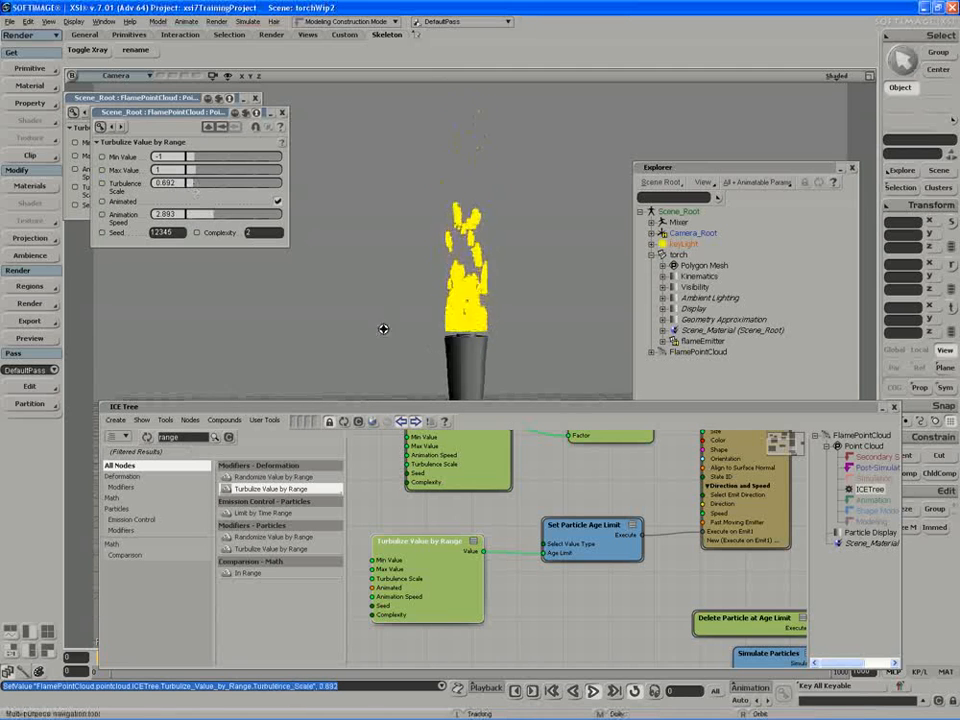
pyautogui.moveTo(384, 328); pyautogui.dragTo(453, 256, button='right')
pyautogui.moveTo(453, 255); pyautogui.dragTo(455, 284)
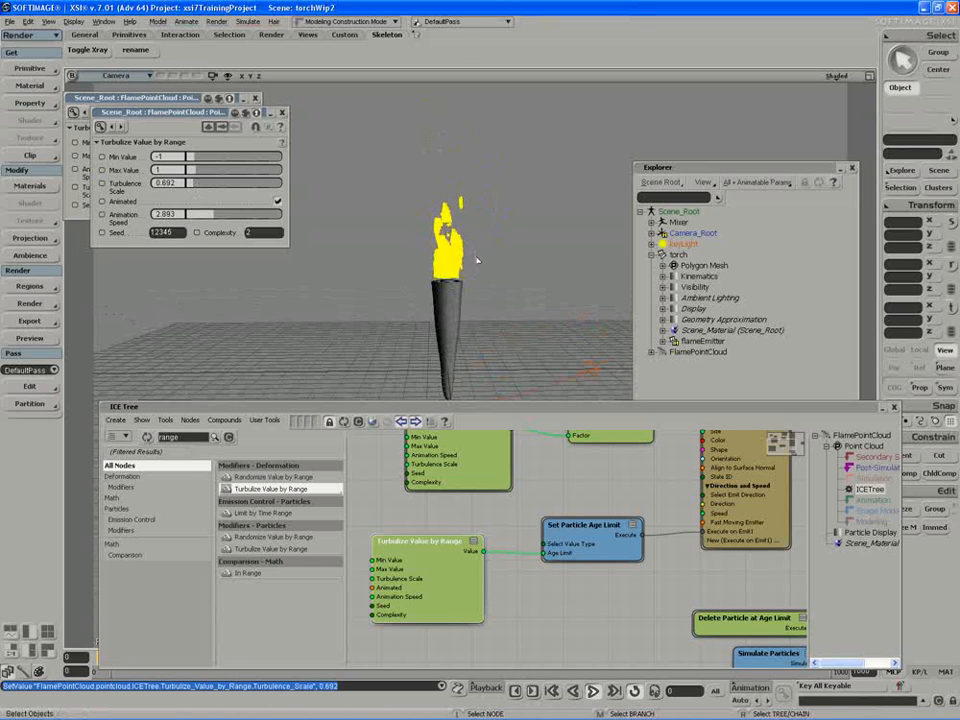
pyautogui.moveTo(477, 260); pyautogui.dragTo(420, 351, button='middle')
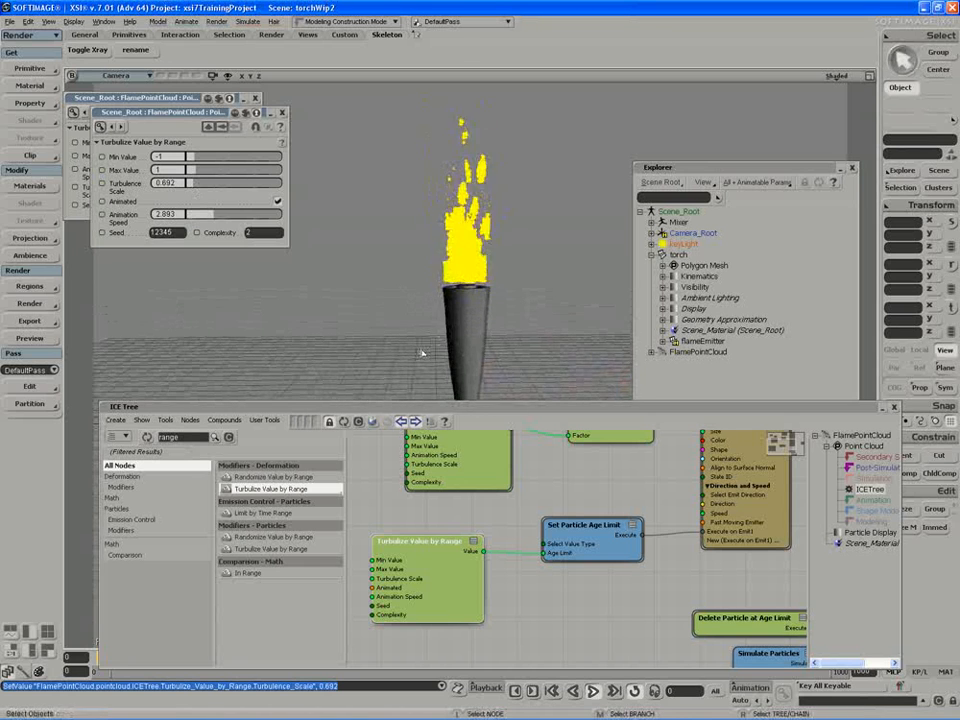